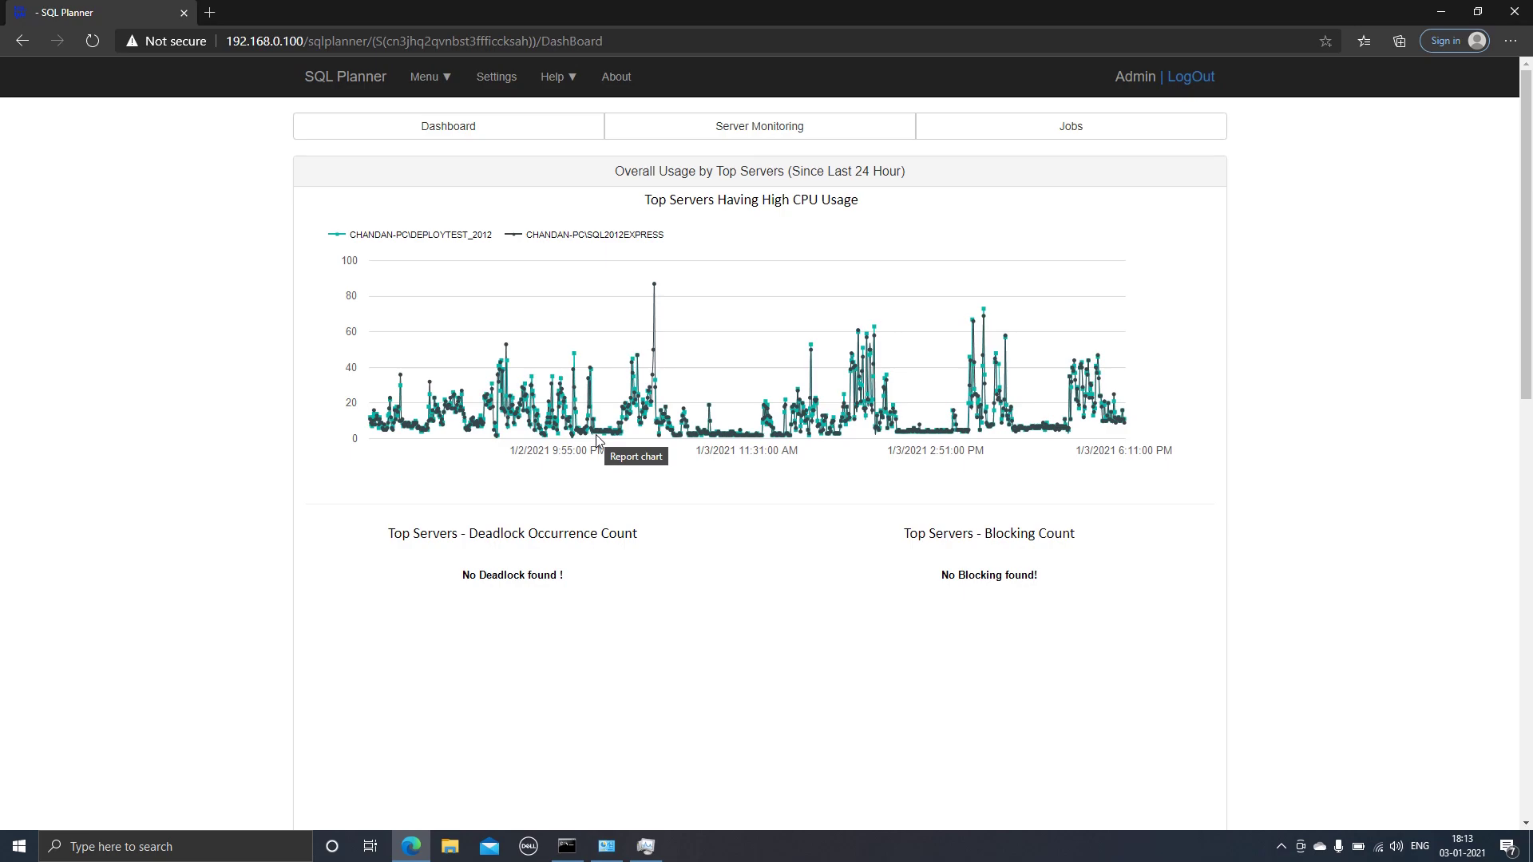
Bring up the Menu listing SQL Planner's jobs and analyses.
click(432, 79)
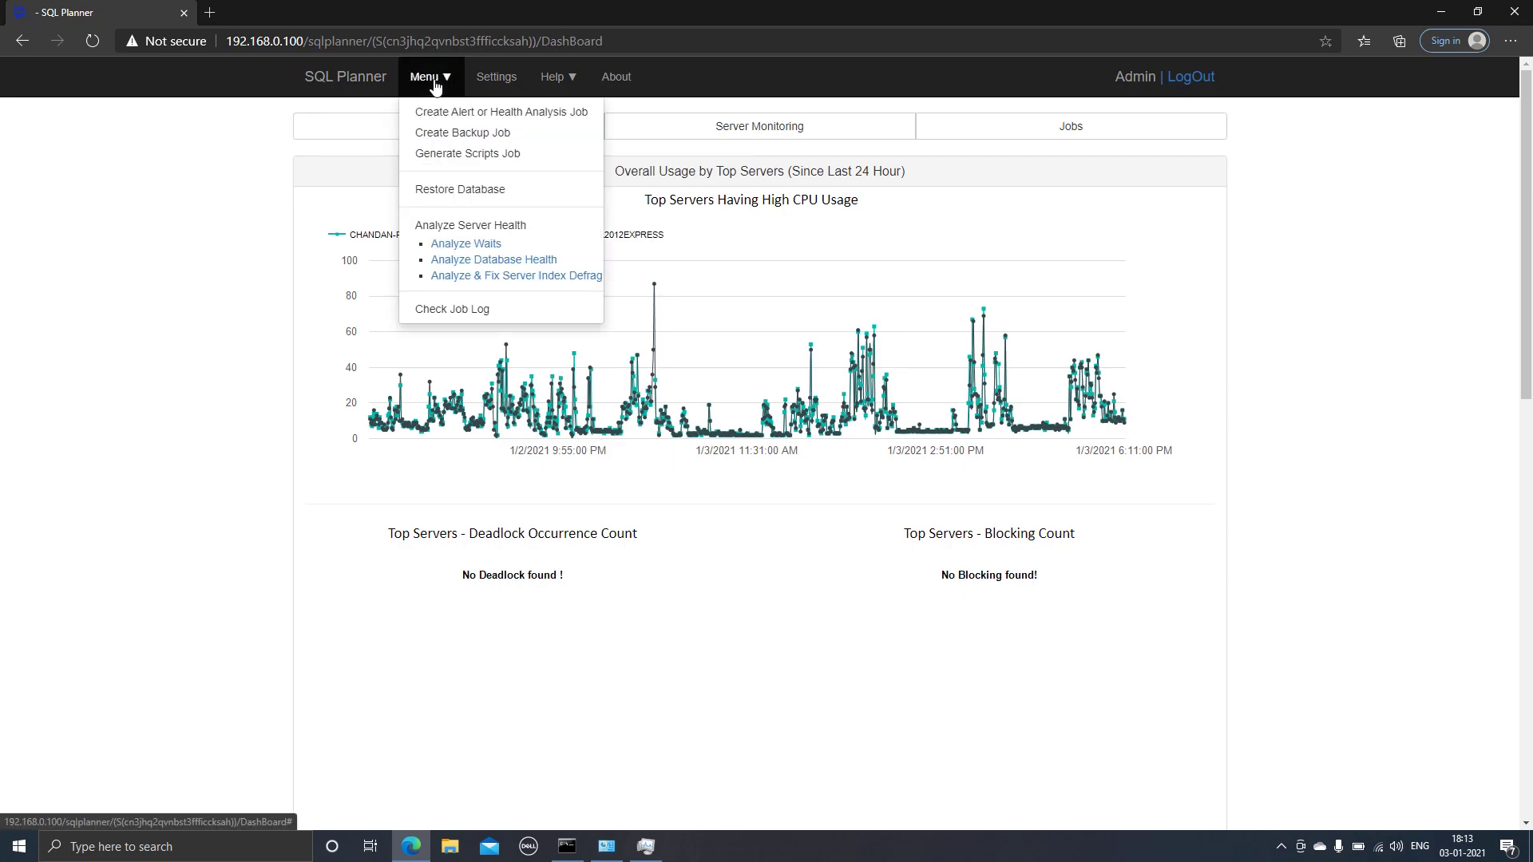
On the Analyze Waits page, try 7 days and a Custom Date range, settling on a 7-day period.
click(466, 243)
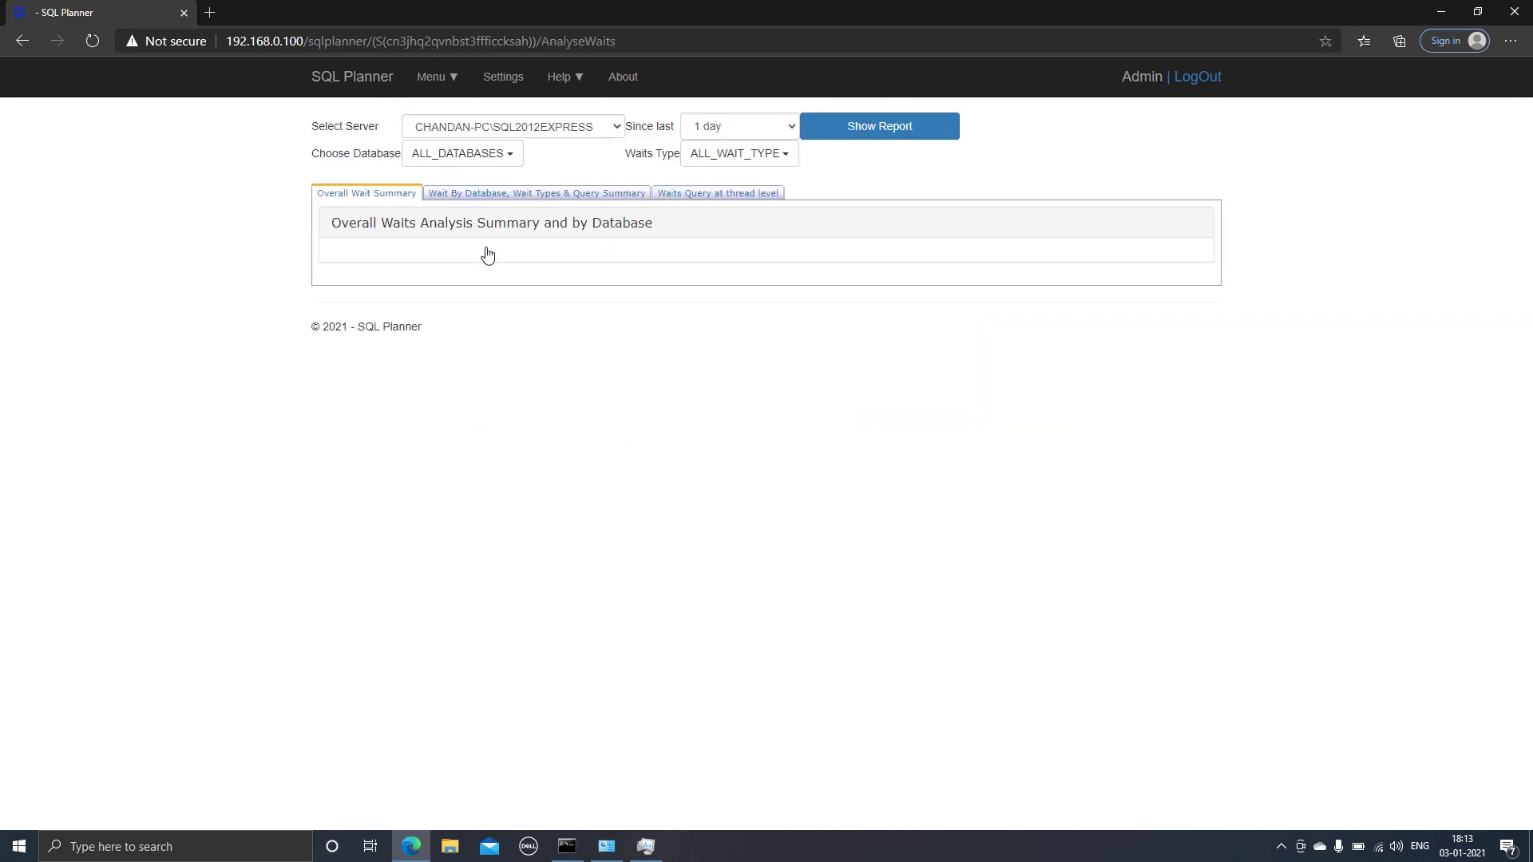
click(602, 129)
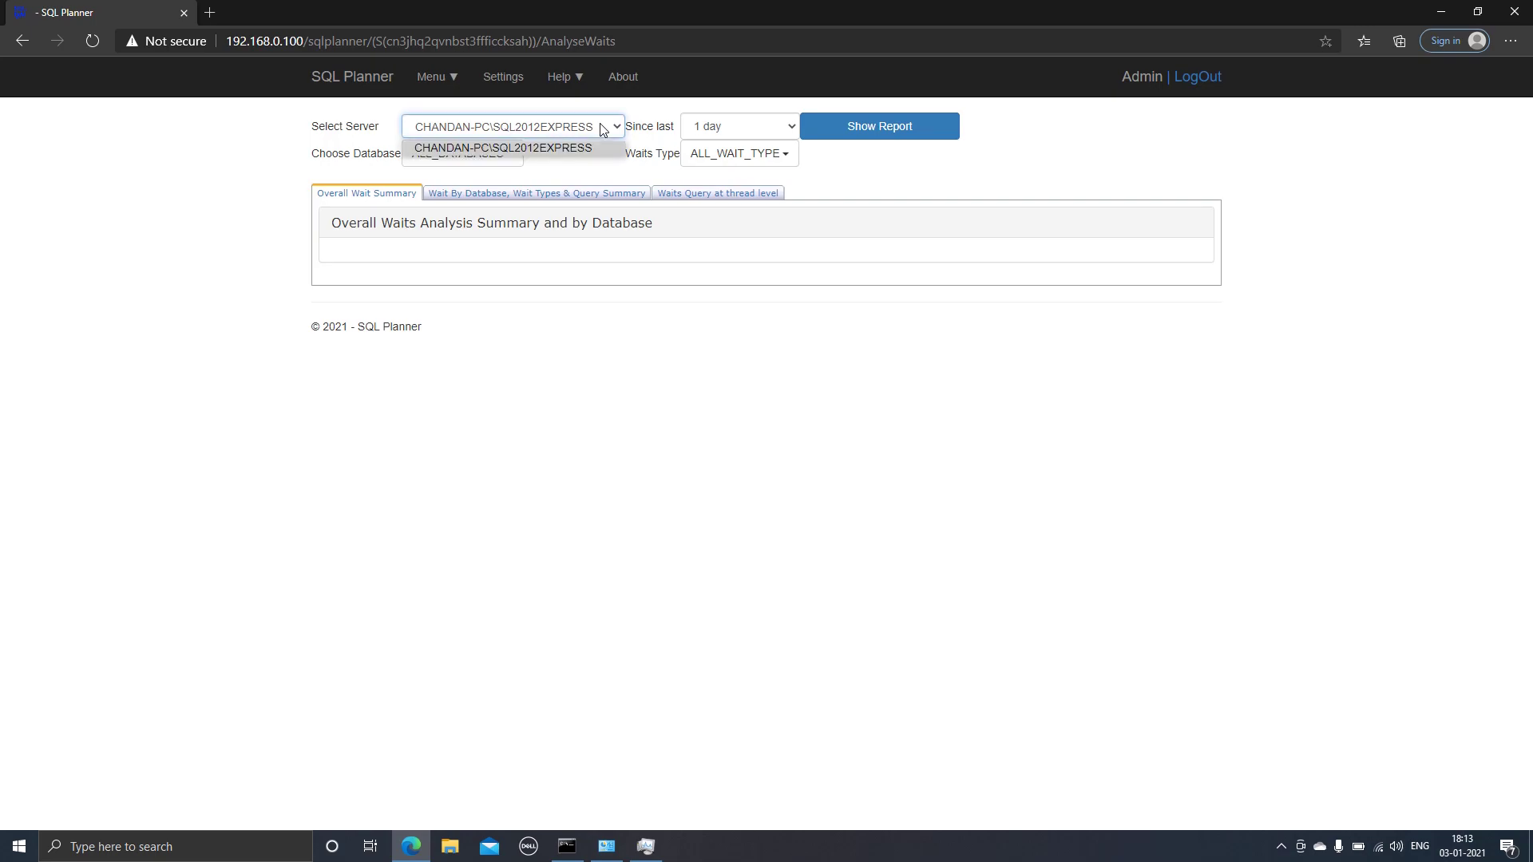
click(719, 127)
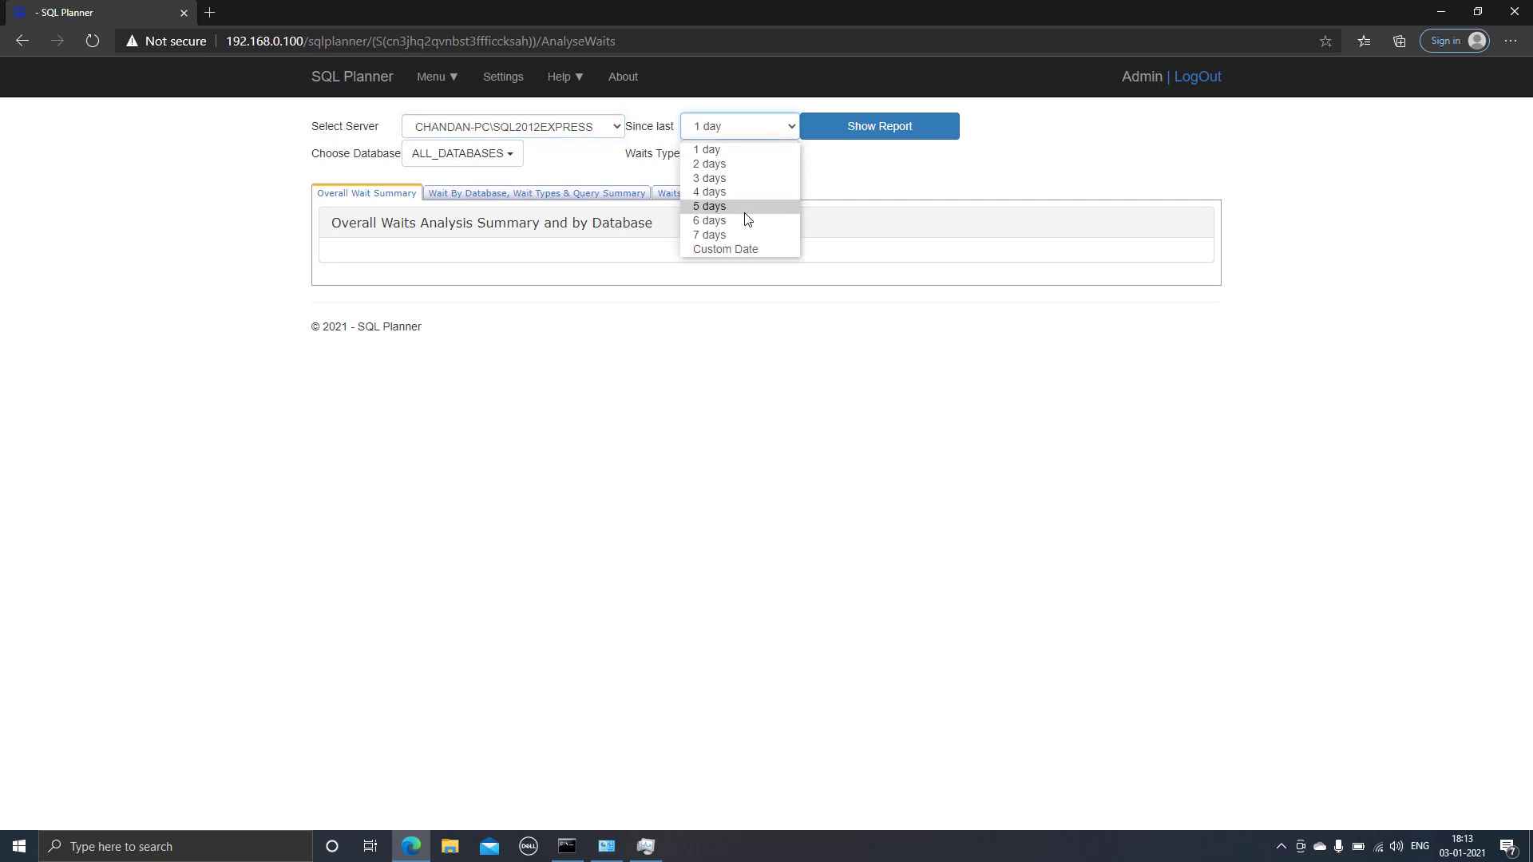
click(744, 235)
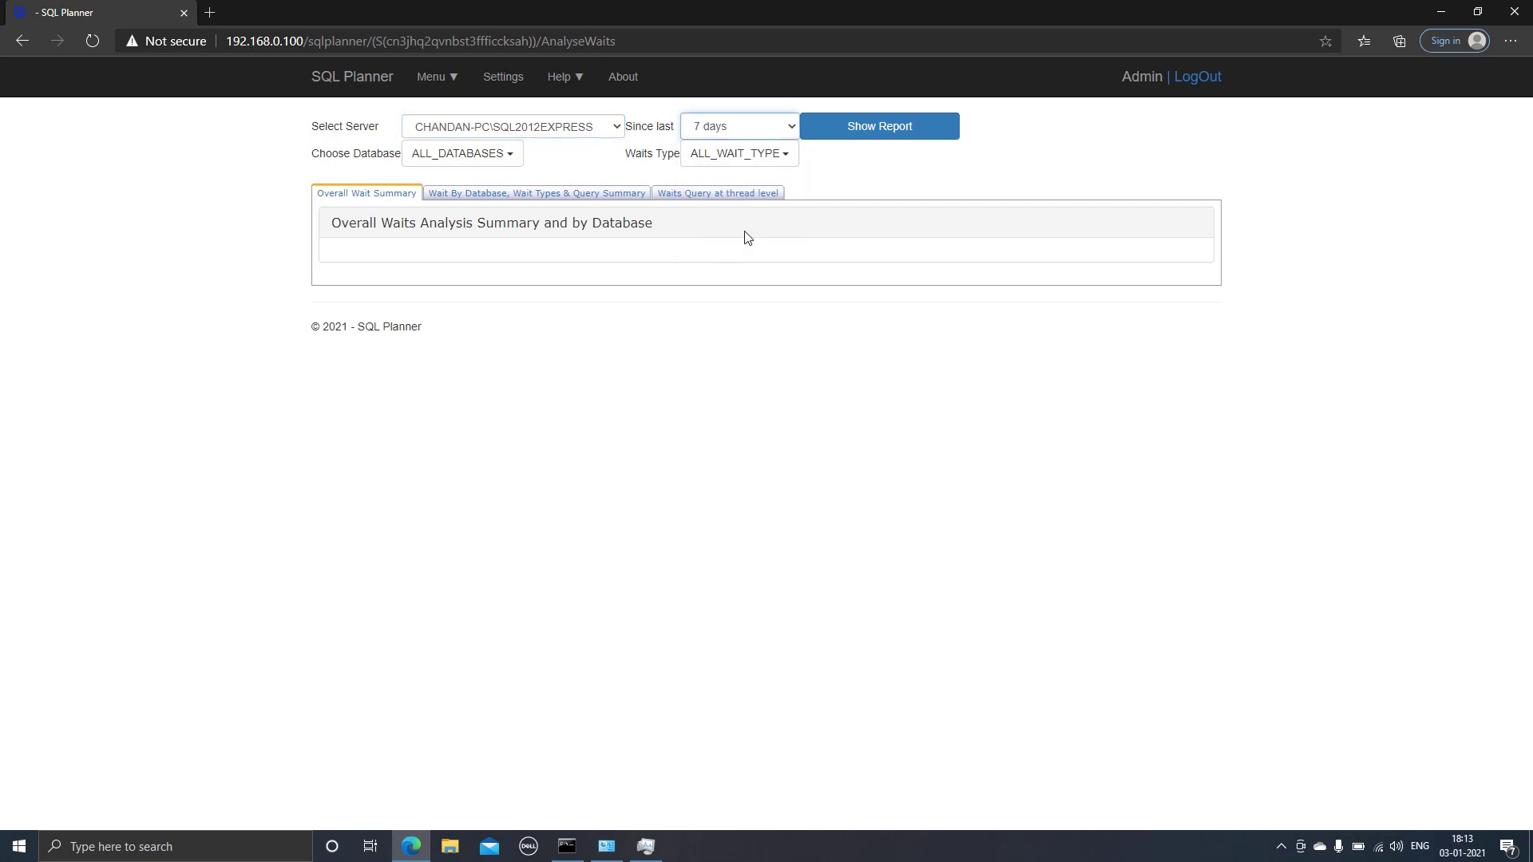
click(760, 124)
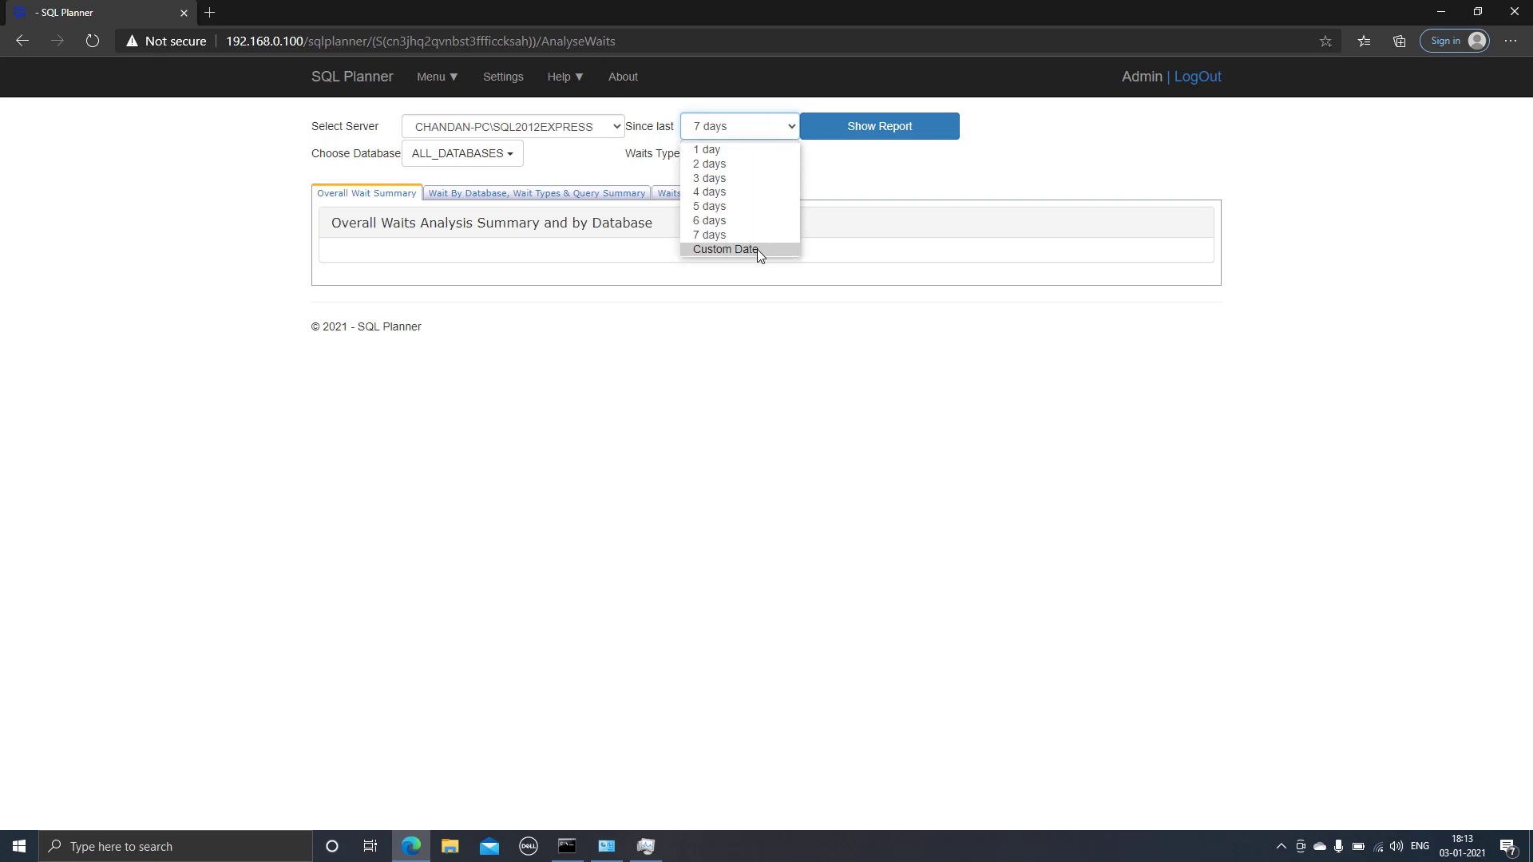
click(757, 249)
click(538, 188)
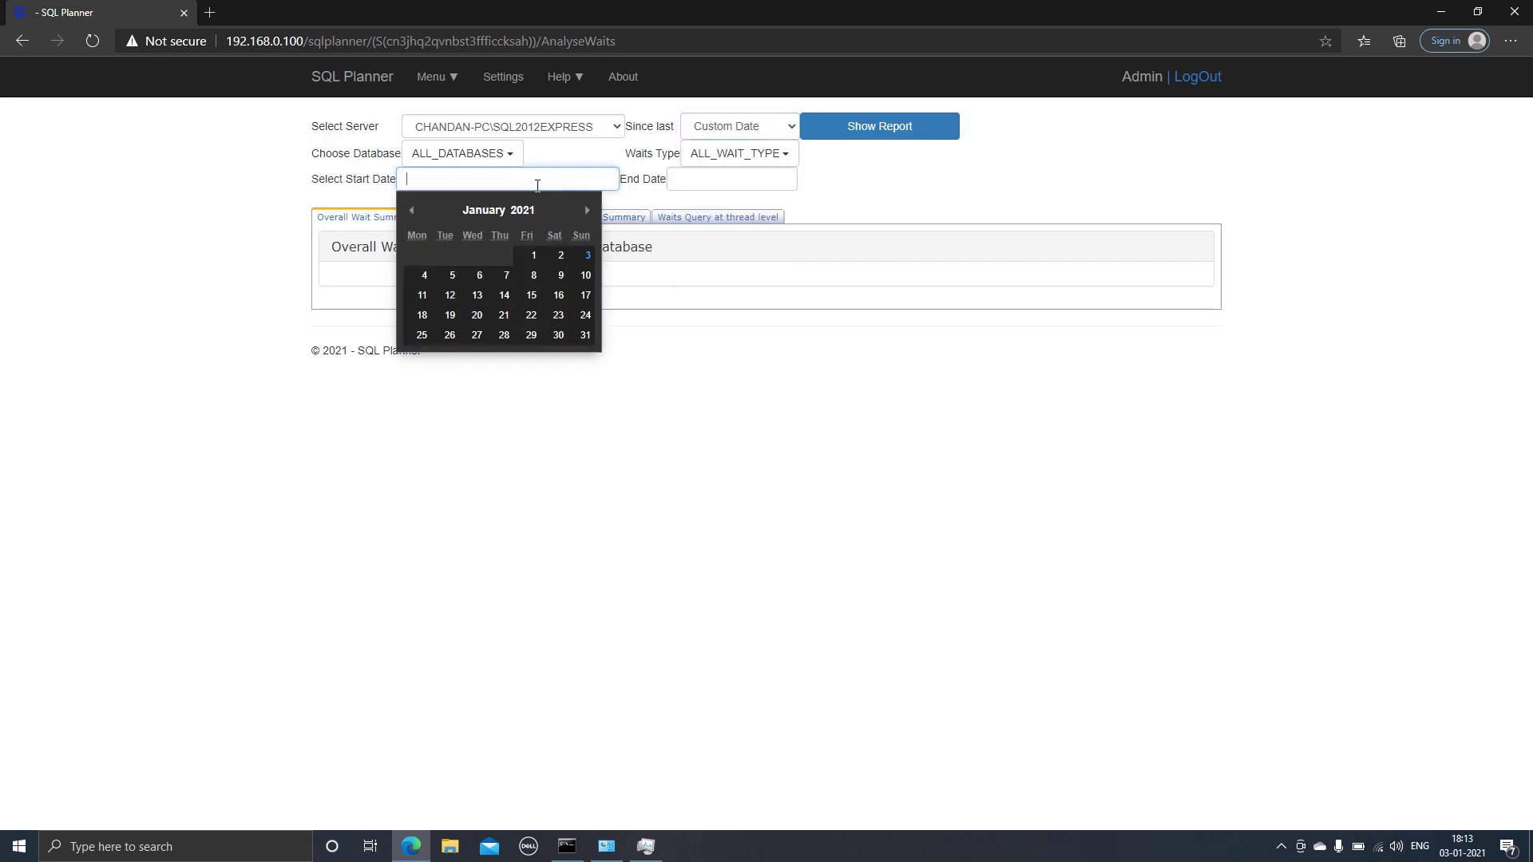
click(745, 127)
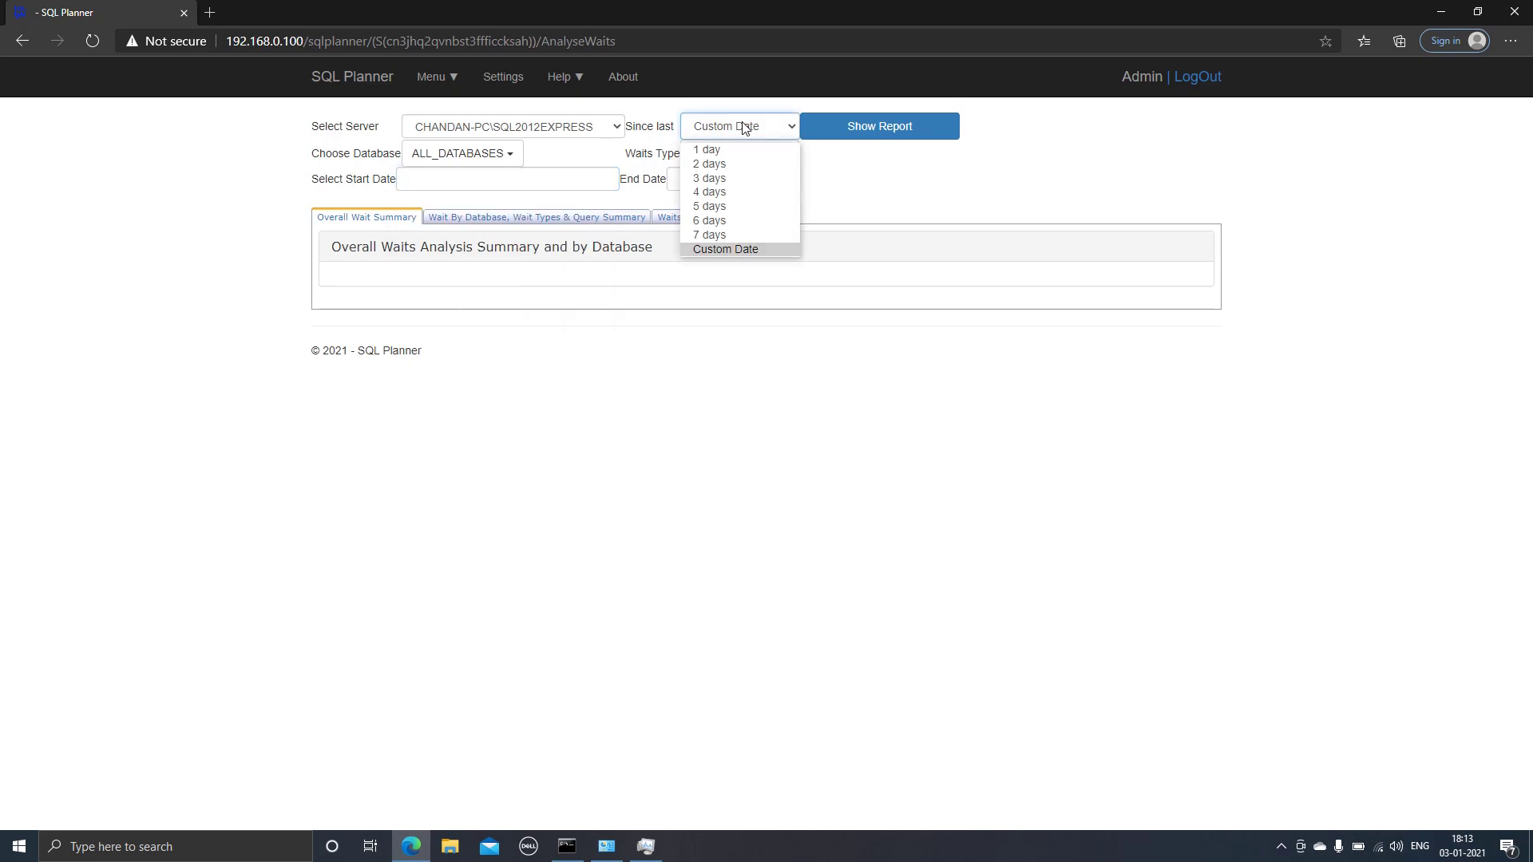
click(761, 233)
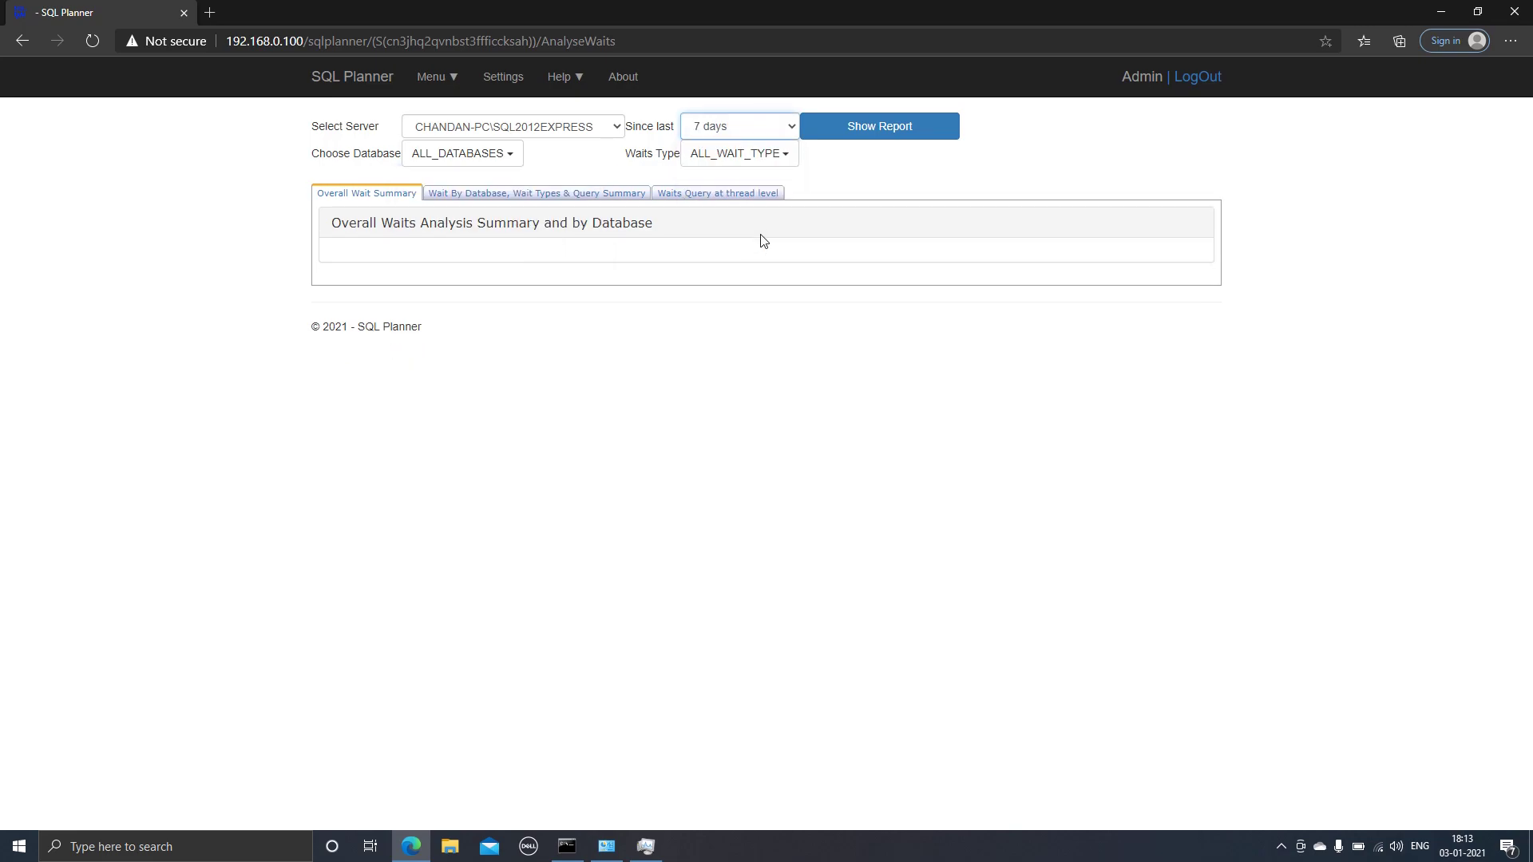
Leave all databases and all wait types selected and generate the waits report.
click(488, 159)
click(487, 160)
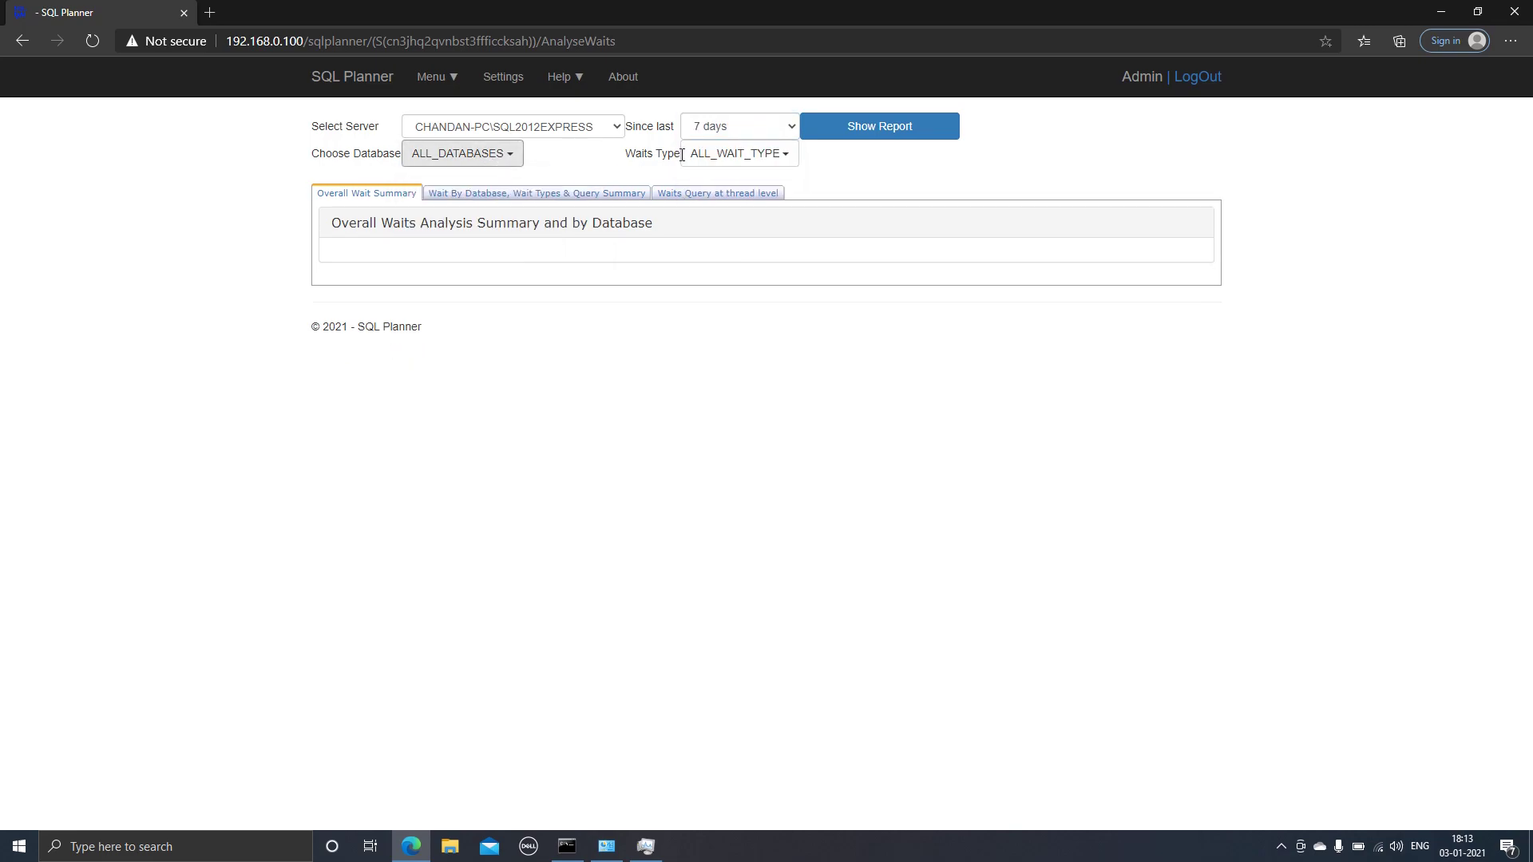
click(725, 159)
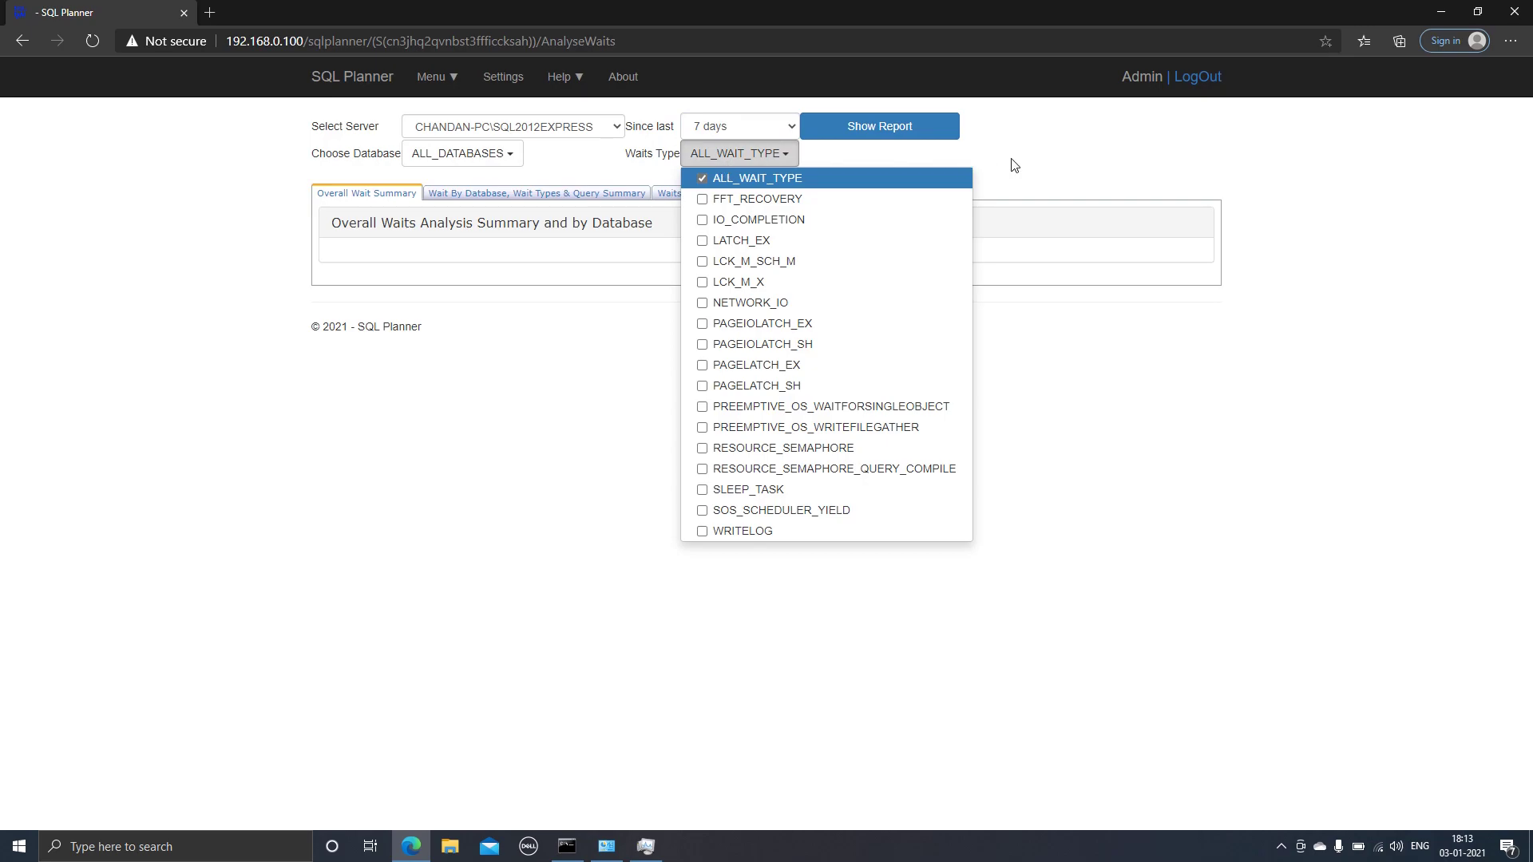
click(901, 134)
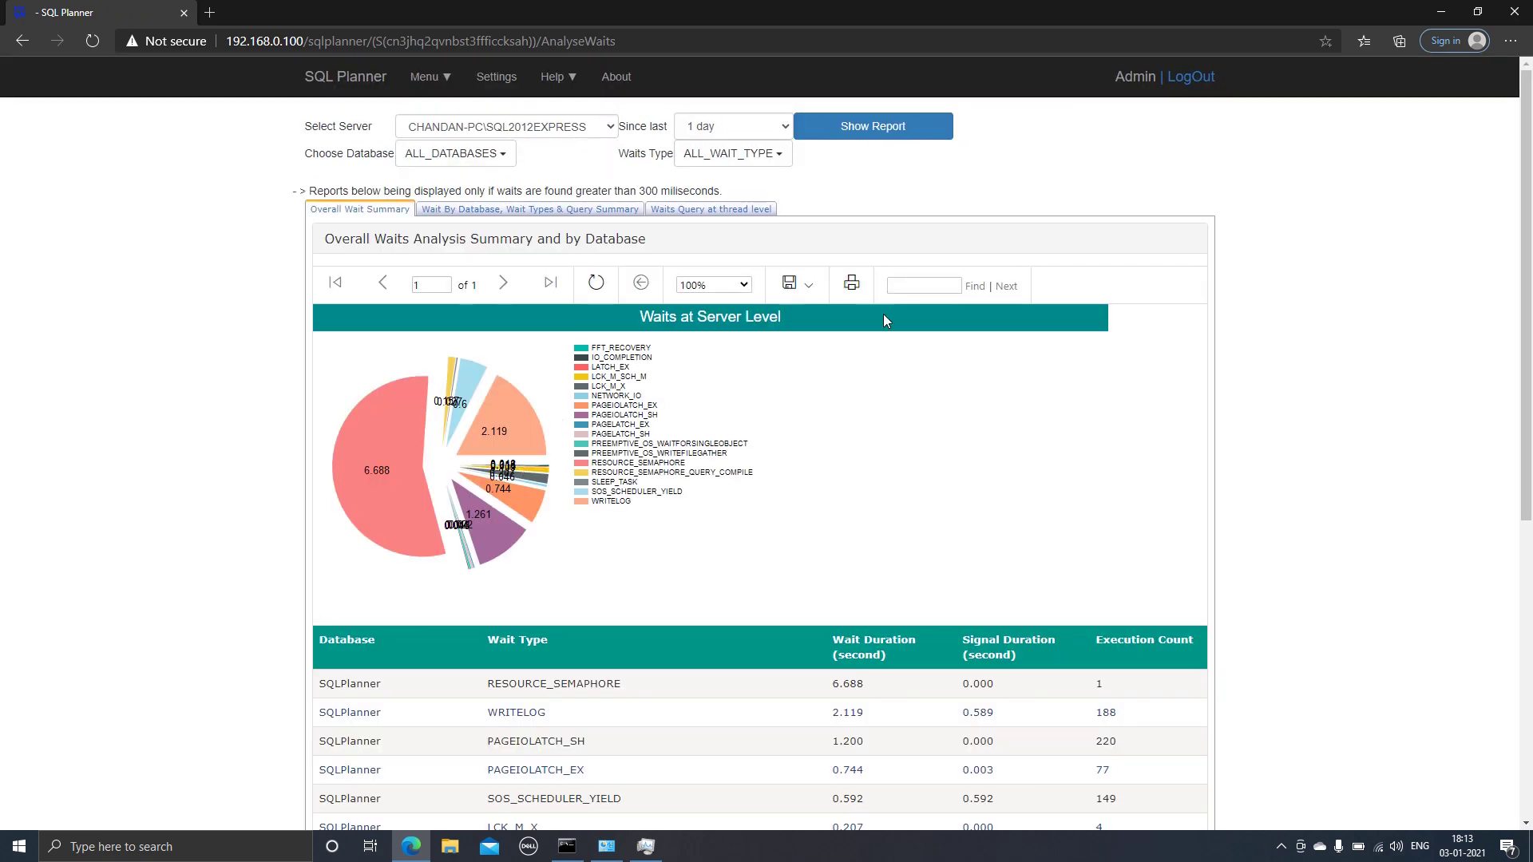
scroll(883, 320, down, 1)
scroll(883, 319, down, 1)
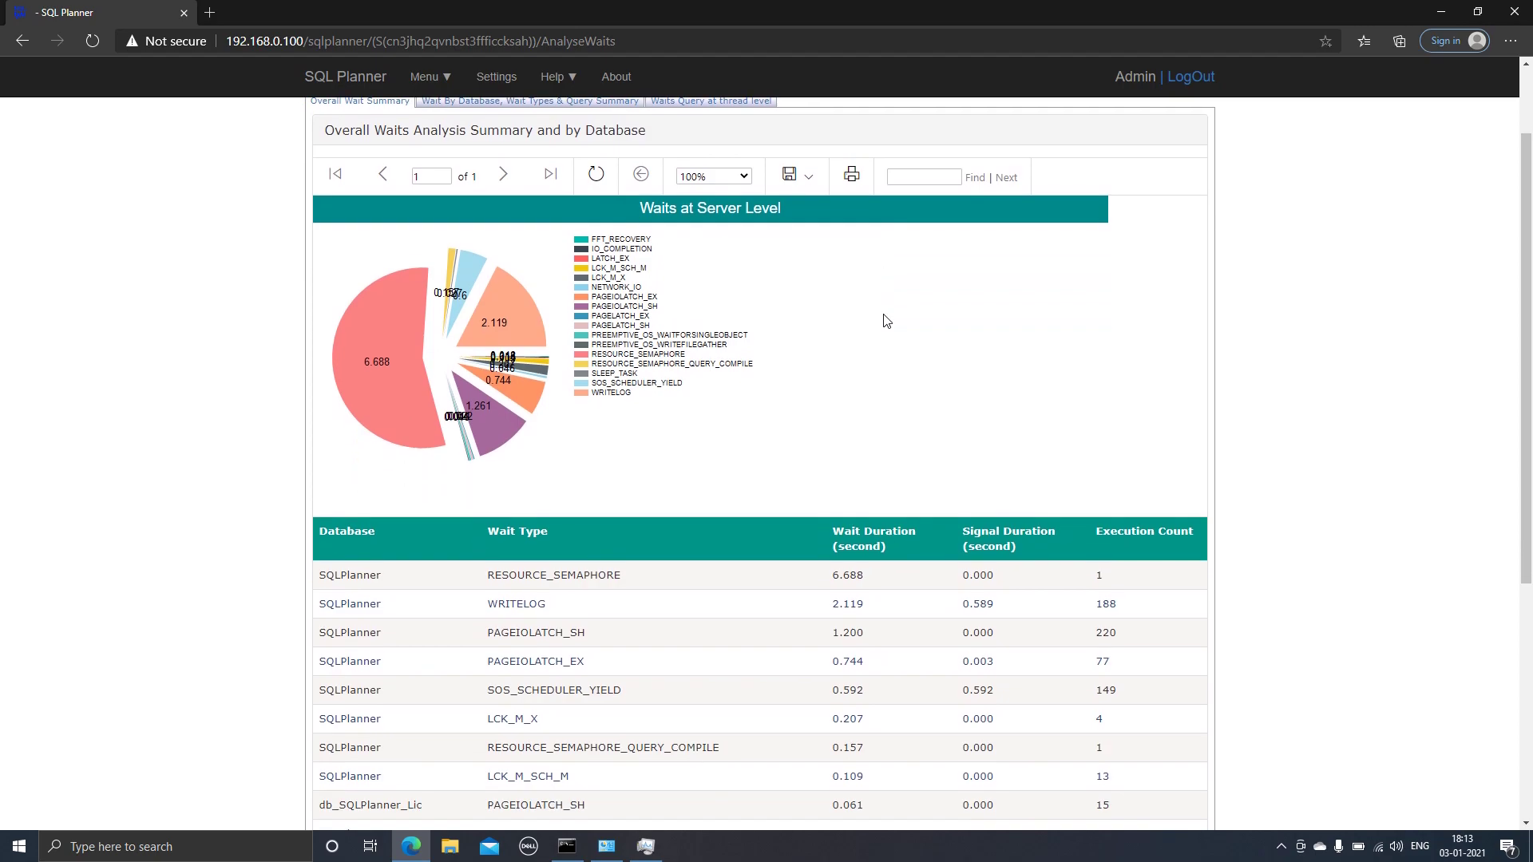
scroll(885, 320, down, 1)
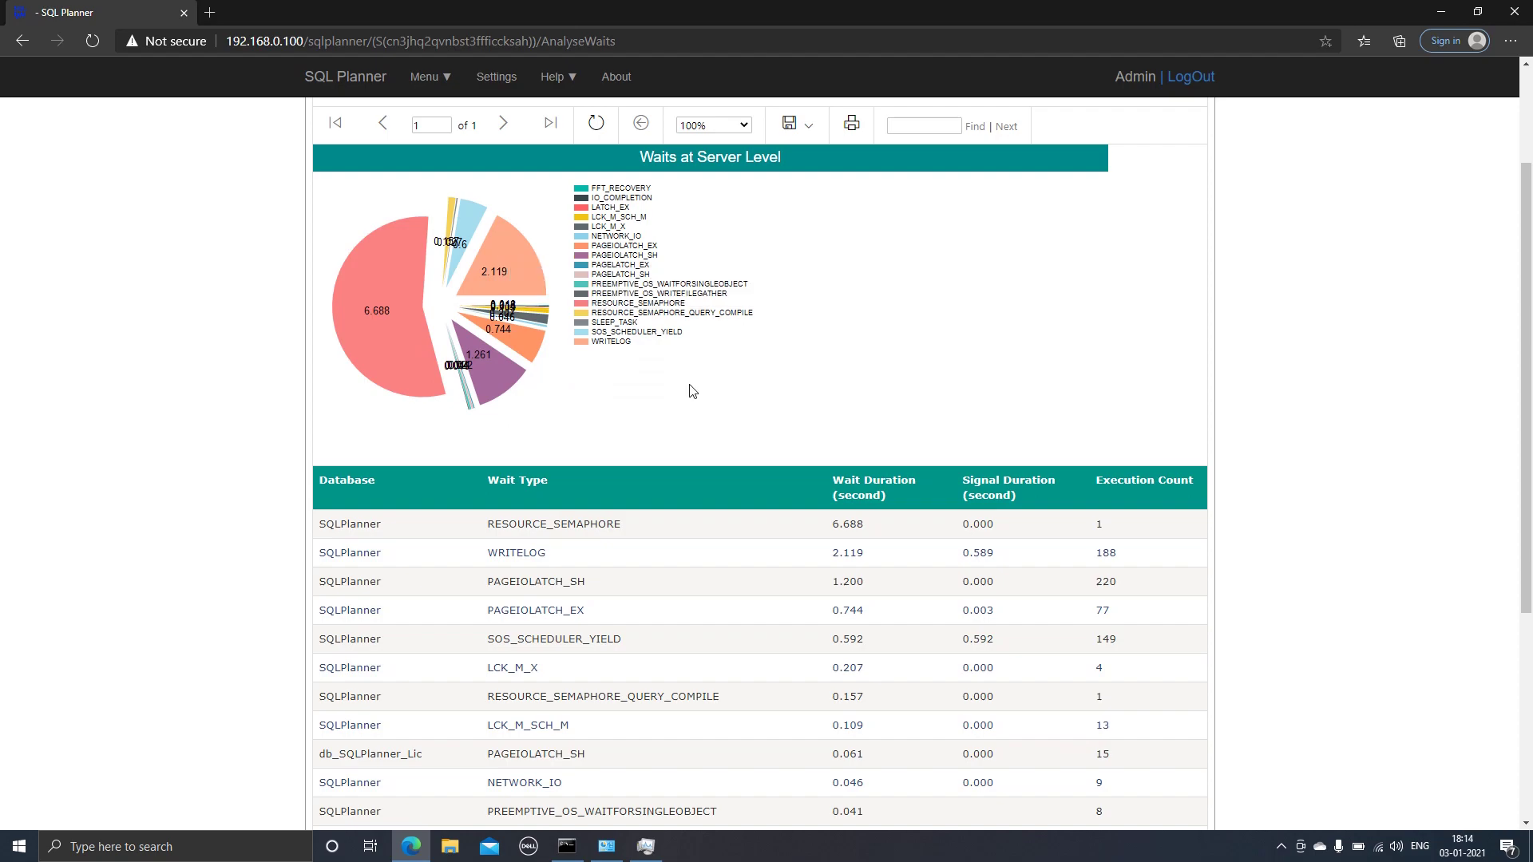
scroll(740, 533, down, 2)
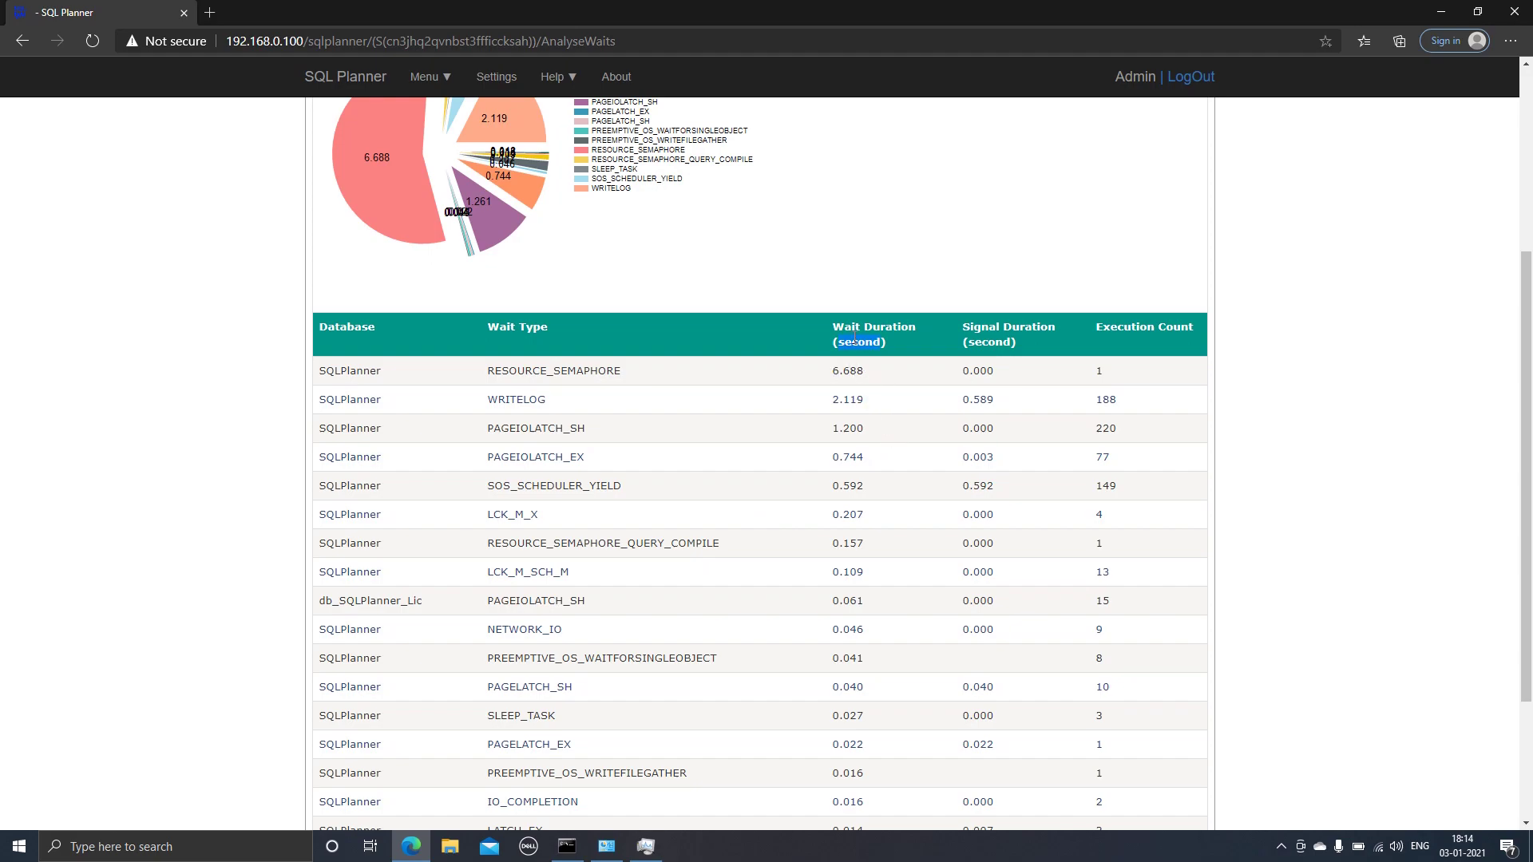
Highlight WRITELOG's execution count of 188 in the overall wait summary table.
double_click(1102, 399)
drag(866, 403, 809, 404)
scroll(805, 403, up, 3)
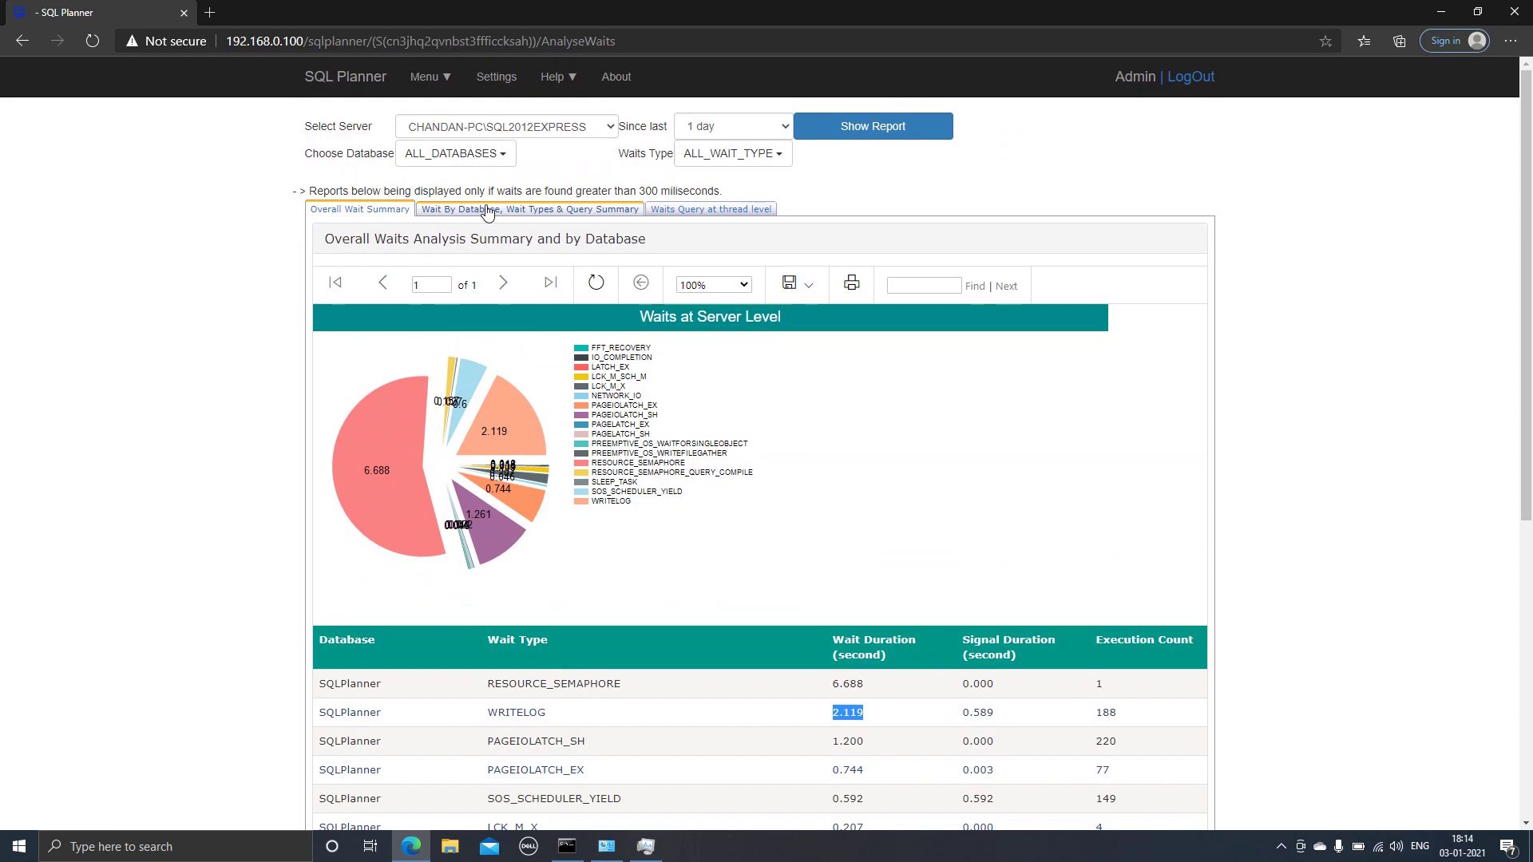
In the waits-by-database report, highlight the first Idle update's 51 executions and 0.672 wait duration.
click(498, 210)
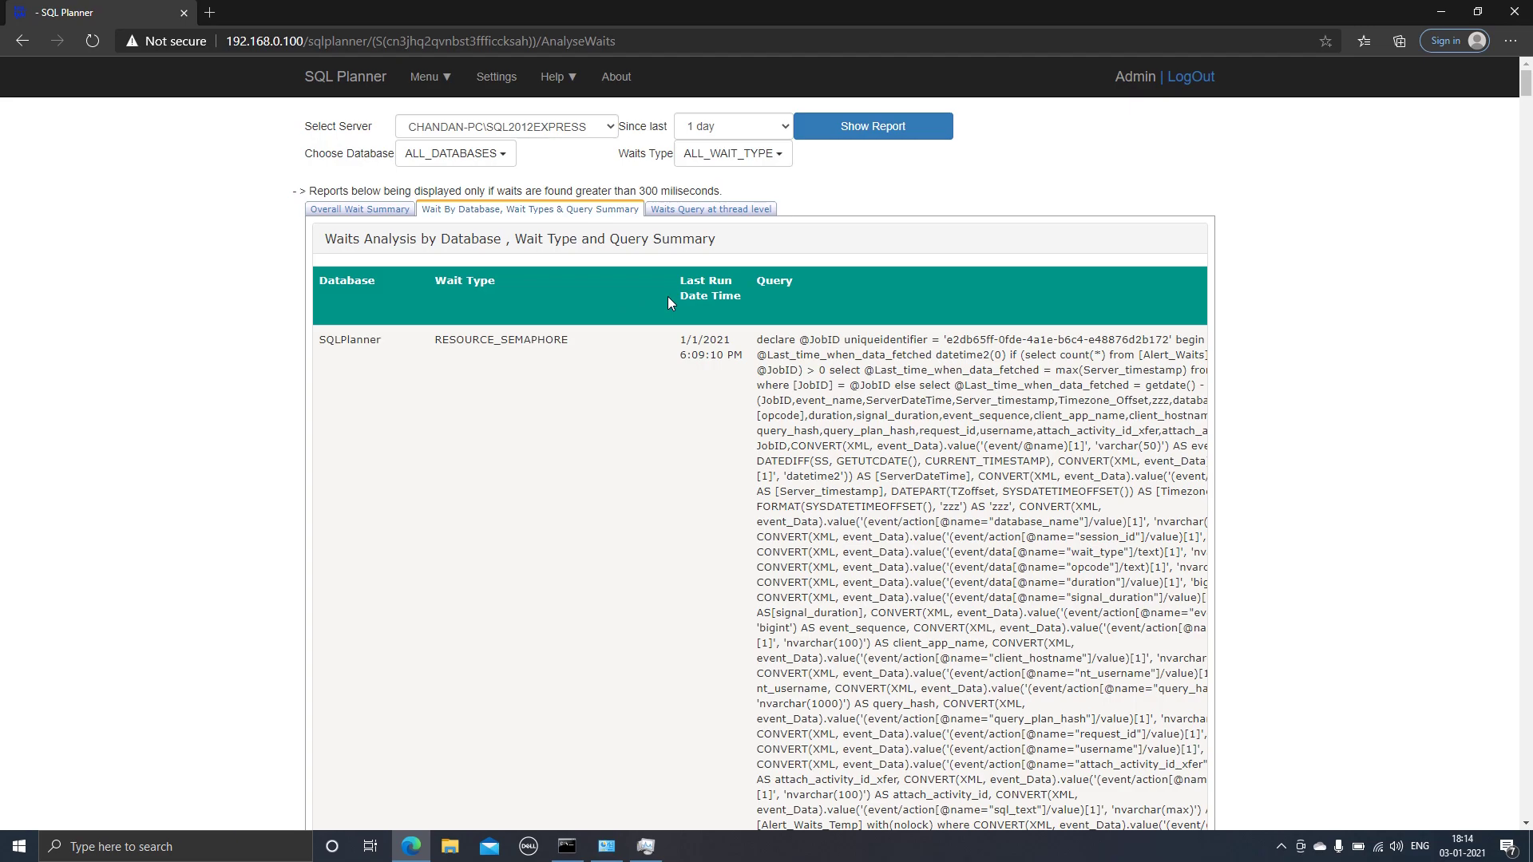
scroll(668, 299, right, 5)
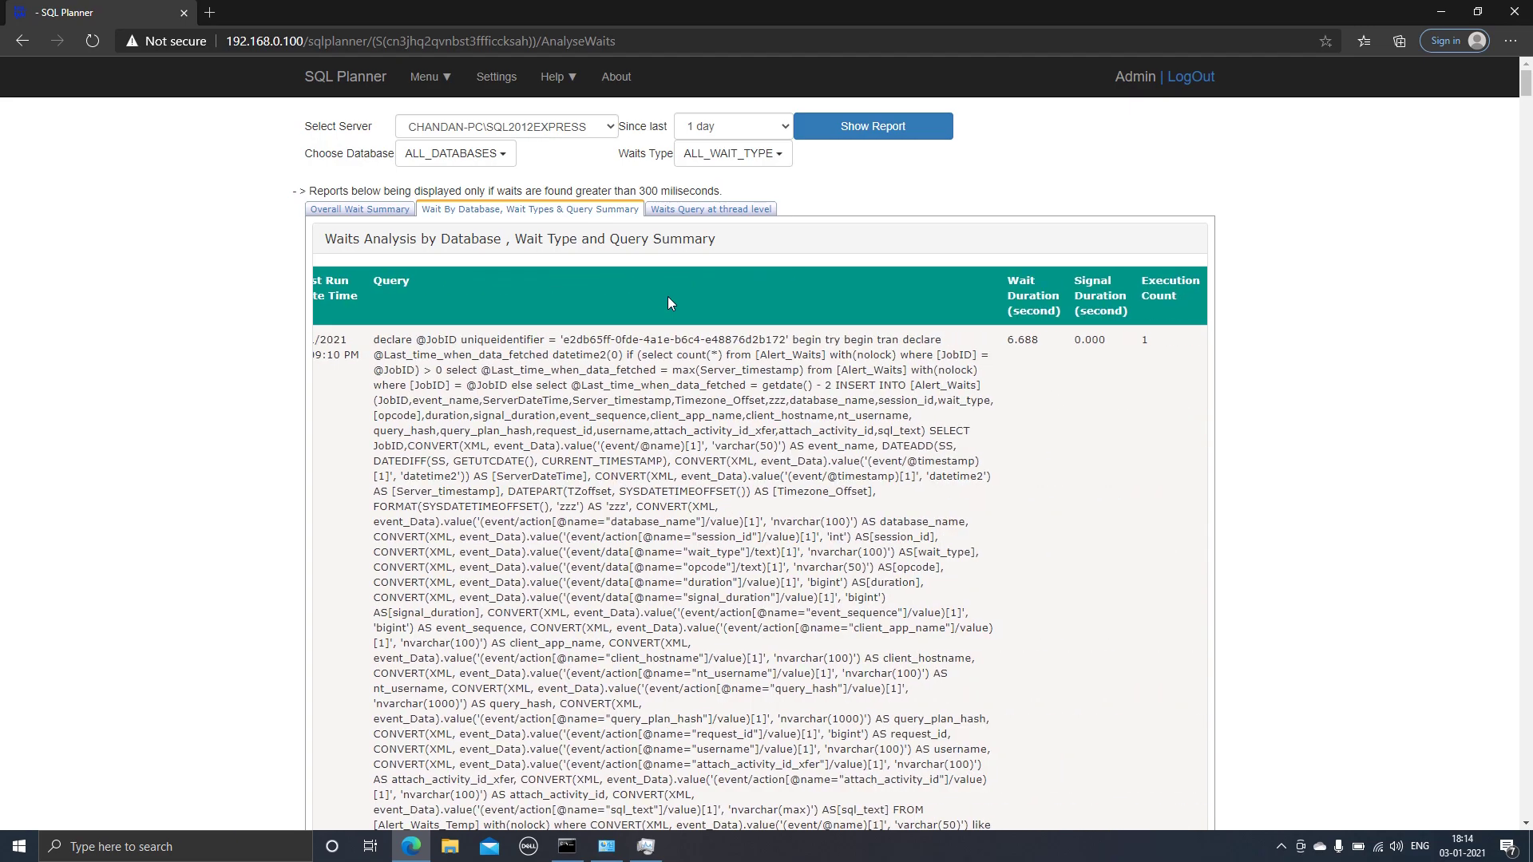
scroll(668, 303, down, 2)
scroll(668, 304, down, 5)
scroll(668, 303, down, 5)
scroll(669, 304, up, 2)
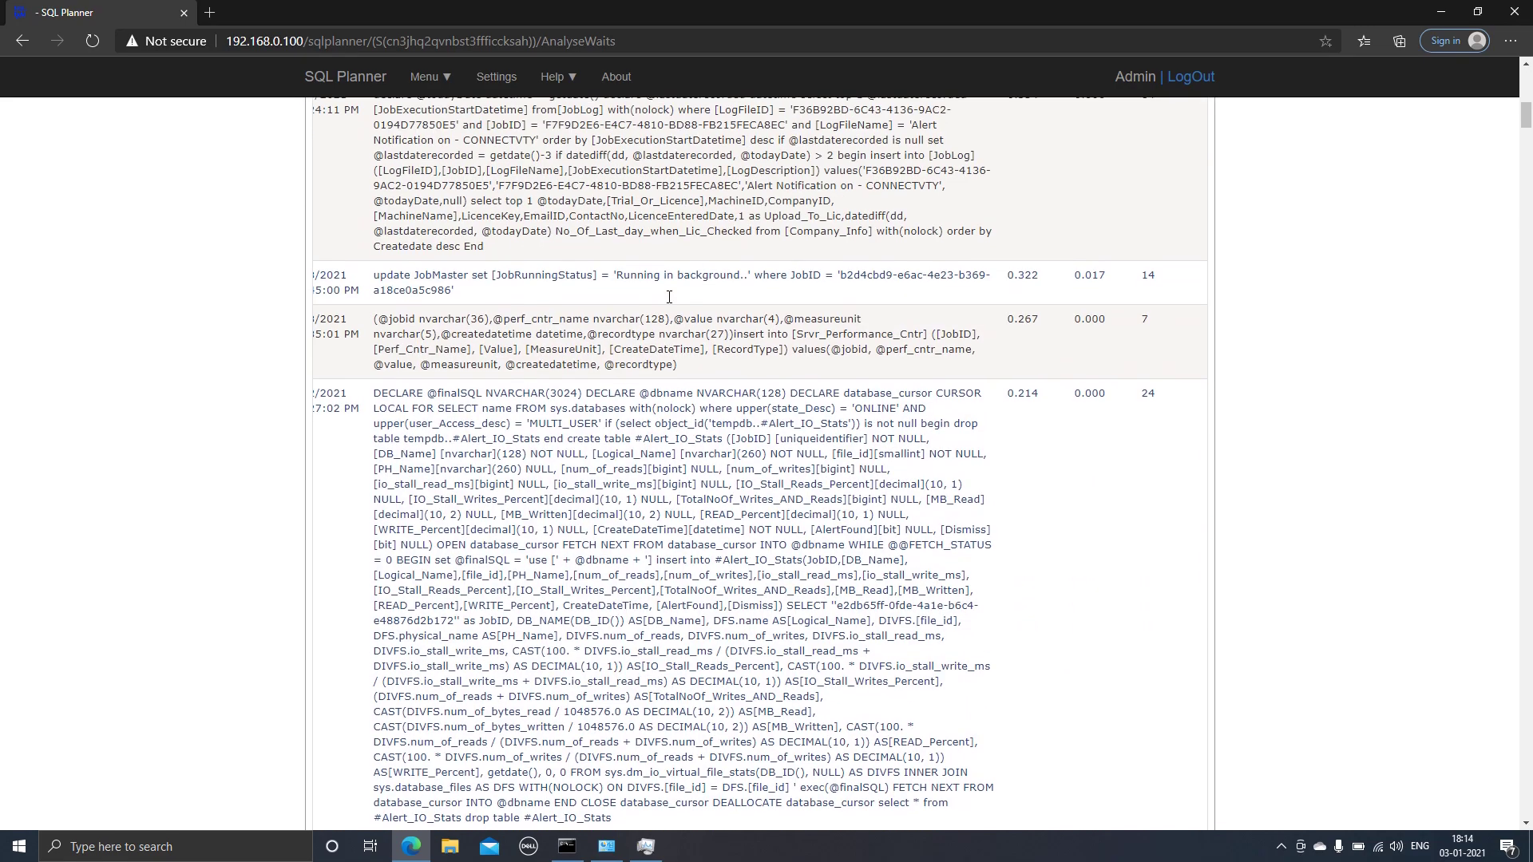
scroll(668, 303, up, 1)
scroll(1146, 308, up, 3)
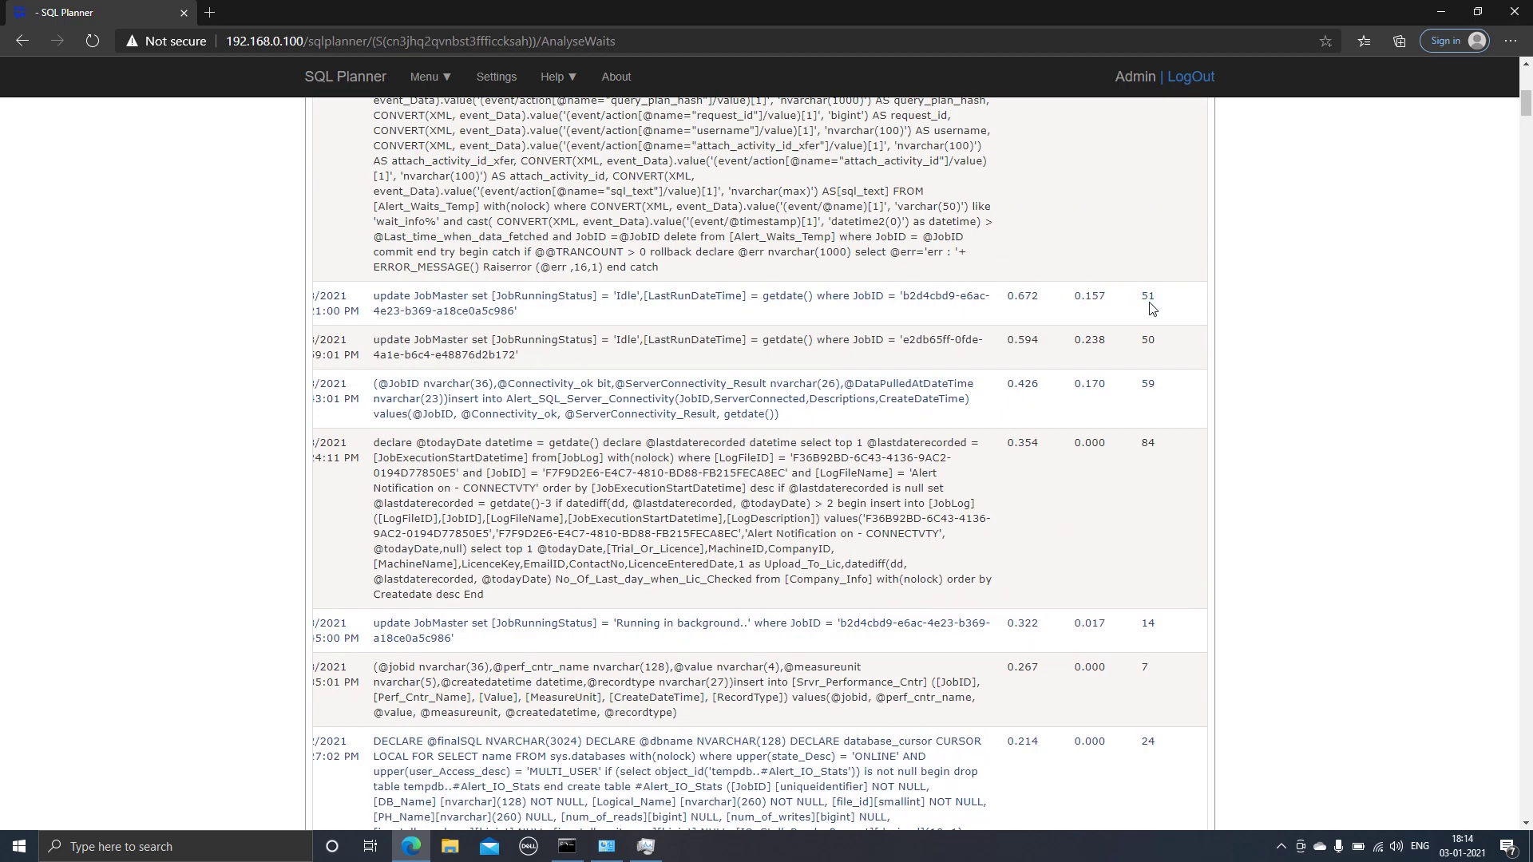
scroll(1146, 308, up, 1)
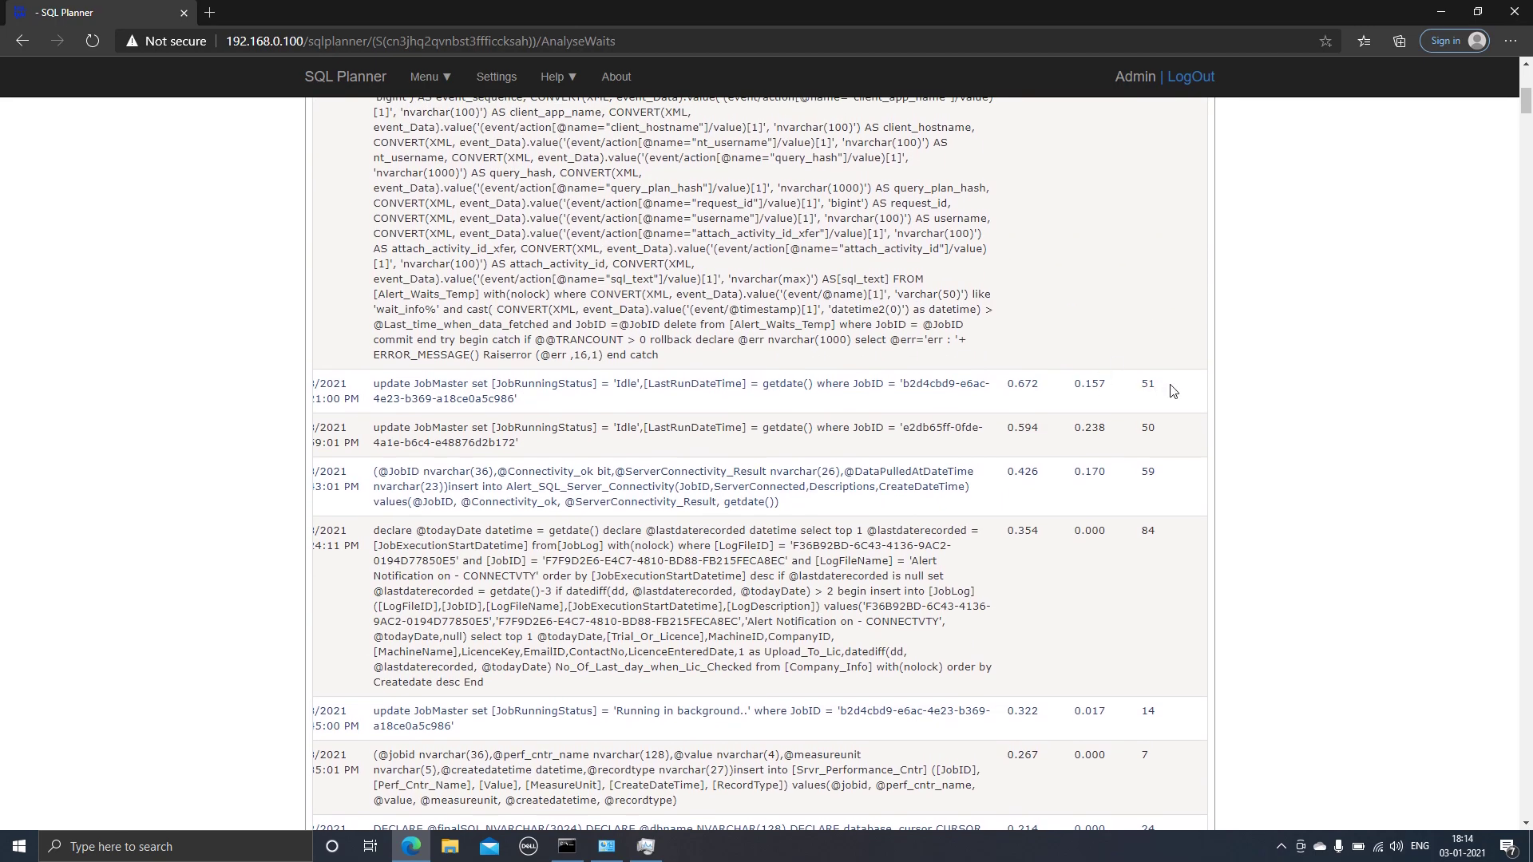
drag(1171, 389, 1136, 389)
double_click(1033, 384)
scroll(463, 380, left, 2)
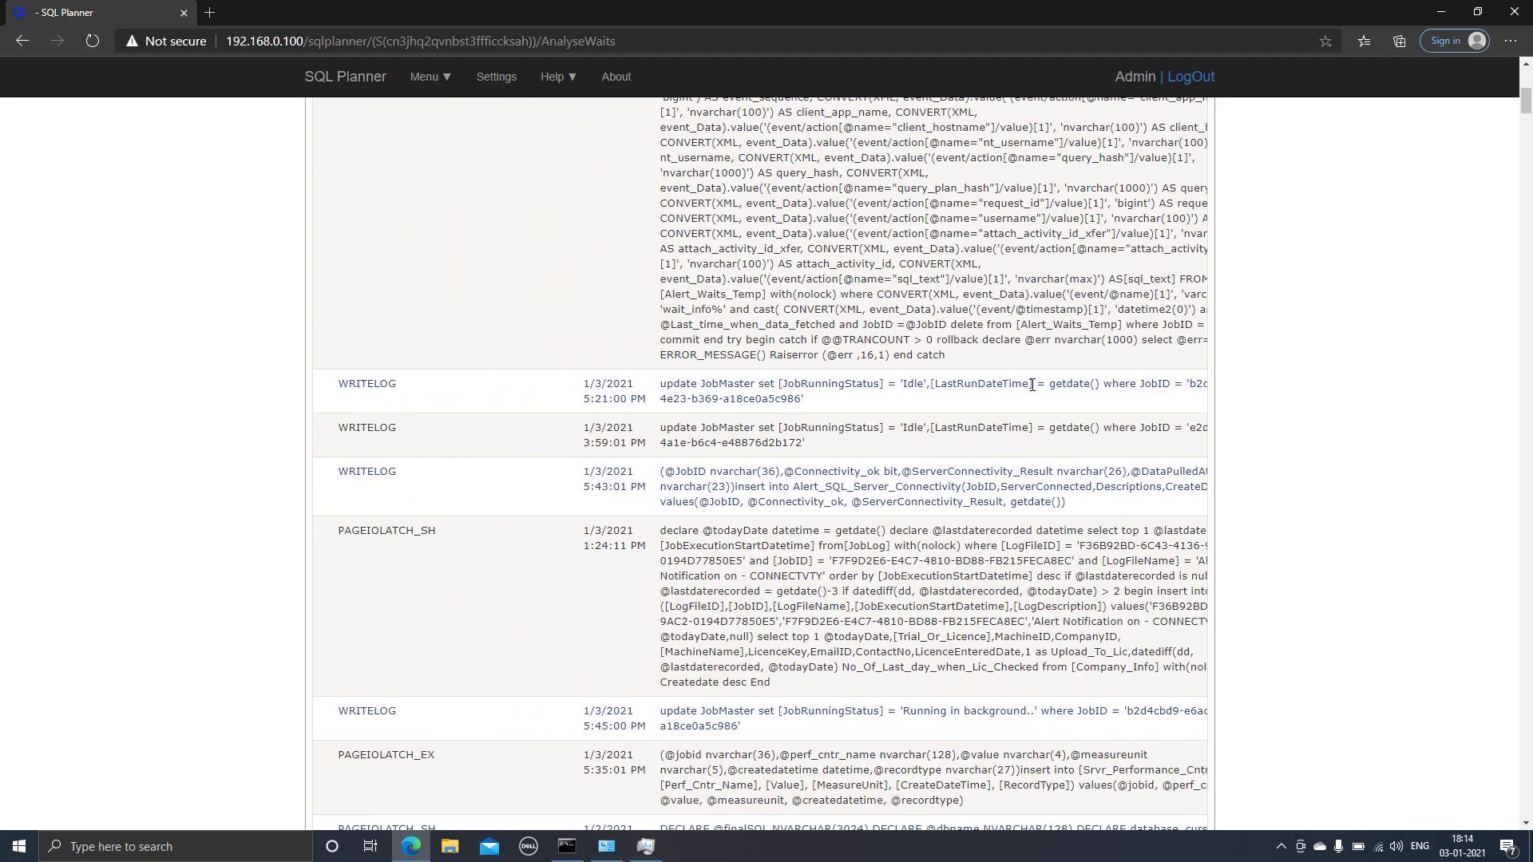
scroll(463, 380, left, 2)
scroll(464, 380, left, 2)
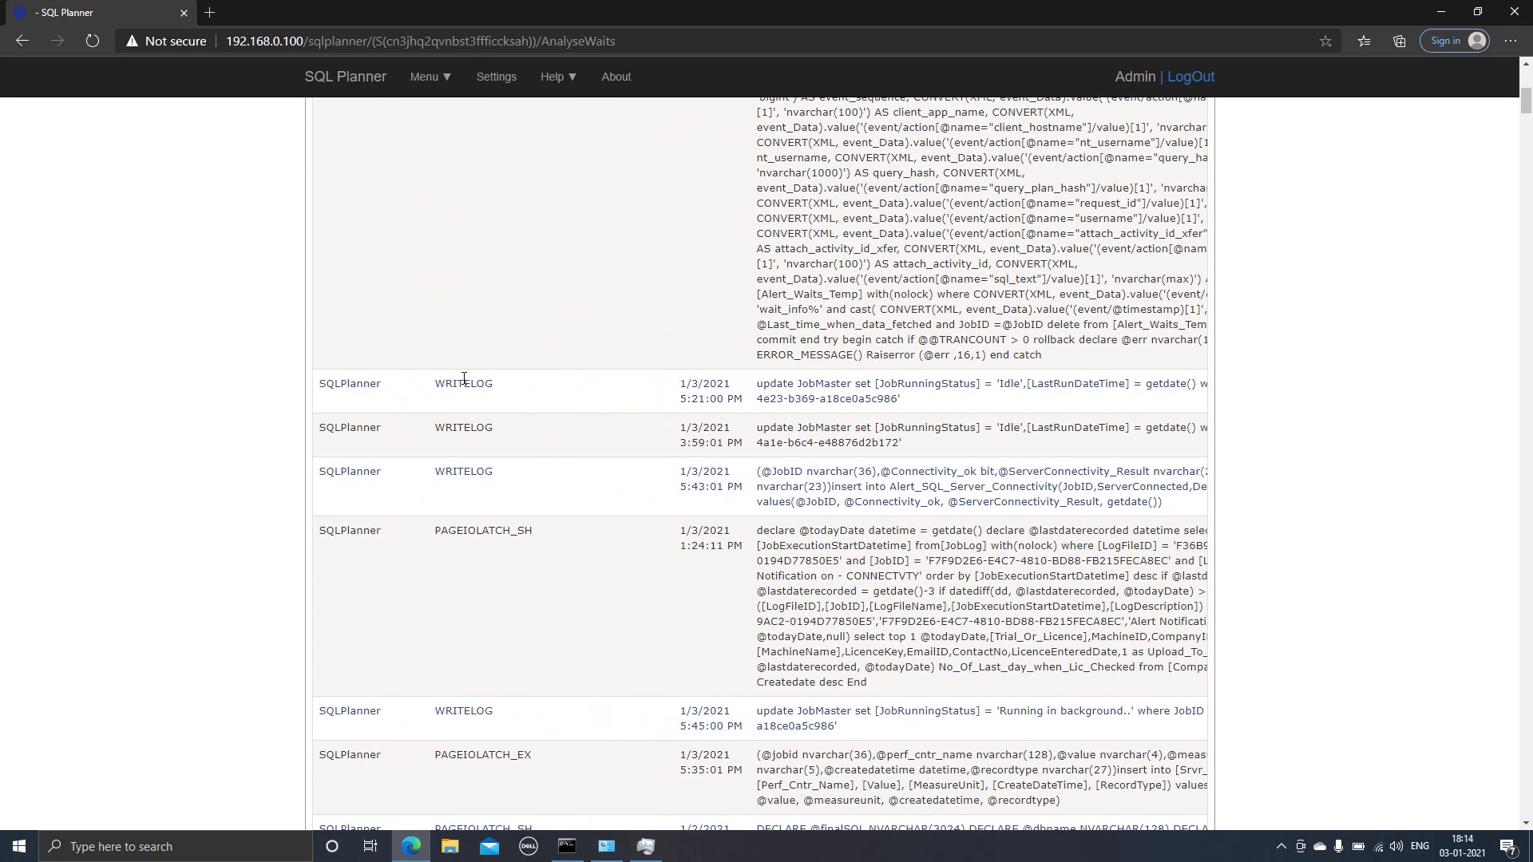
scroll(787, 367, up, 5)
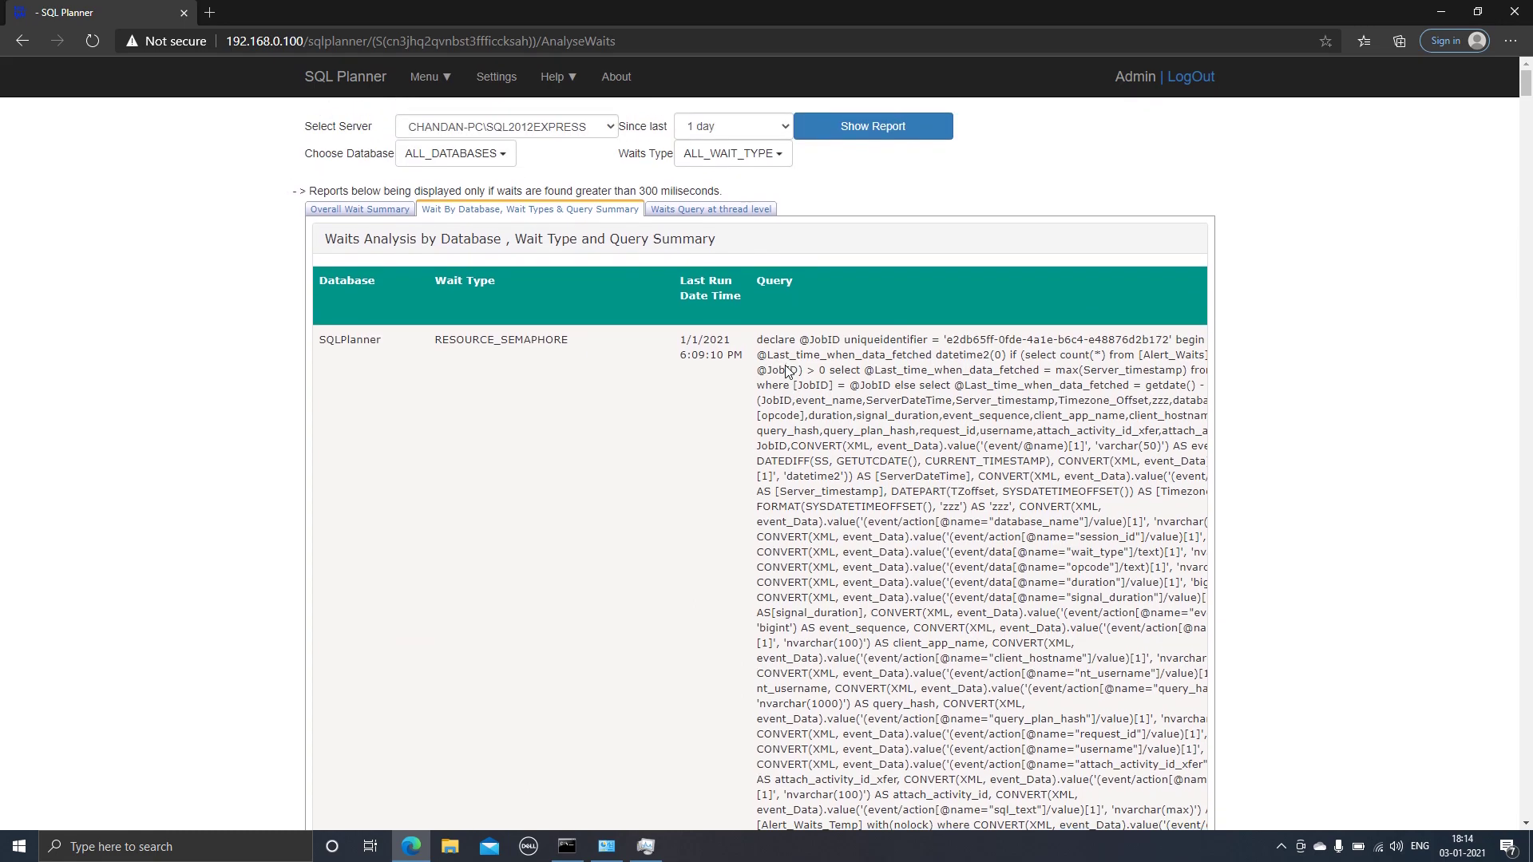
right_click(785, 367)
click(691, 410)
Switch to the Waits Query at thread level table and review its wait duration columns.
click(738, 222)
scroll(739, 499, down, 1)
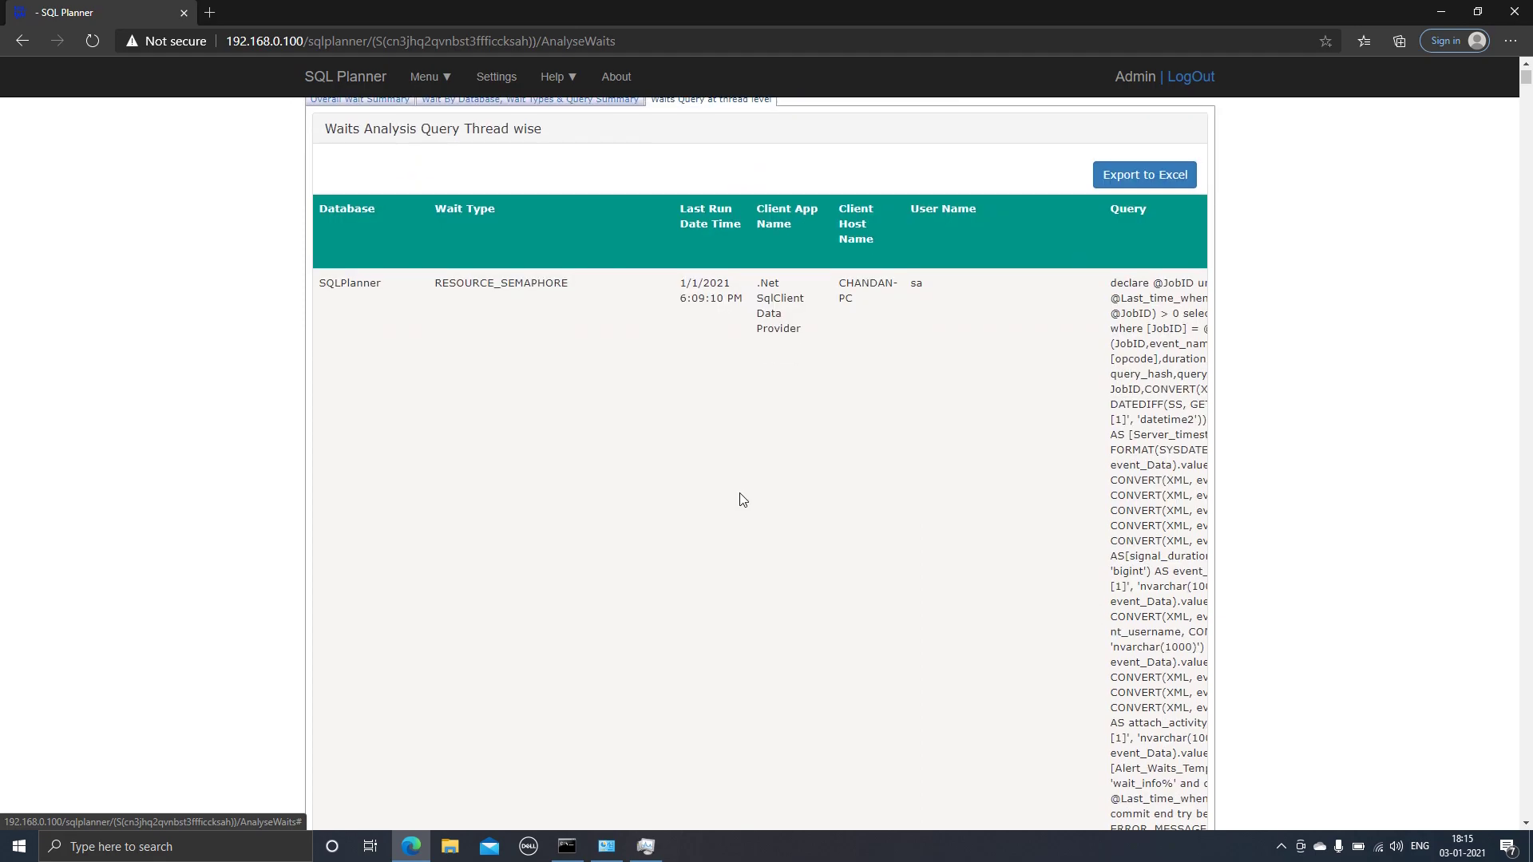
scroll(739, 499, down, 3)
scroll(739, 499, down, 2)
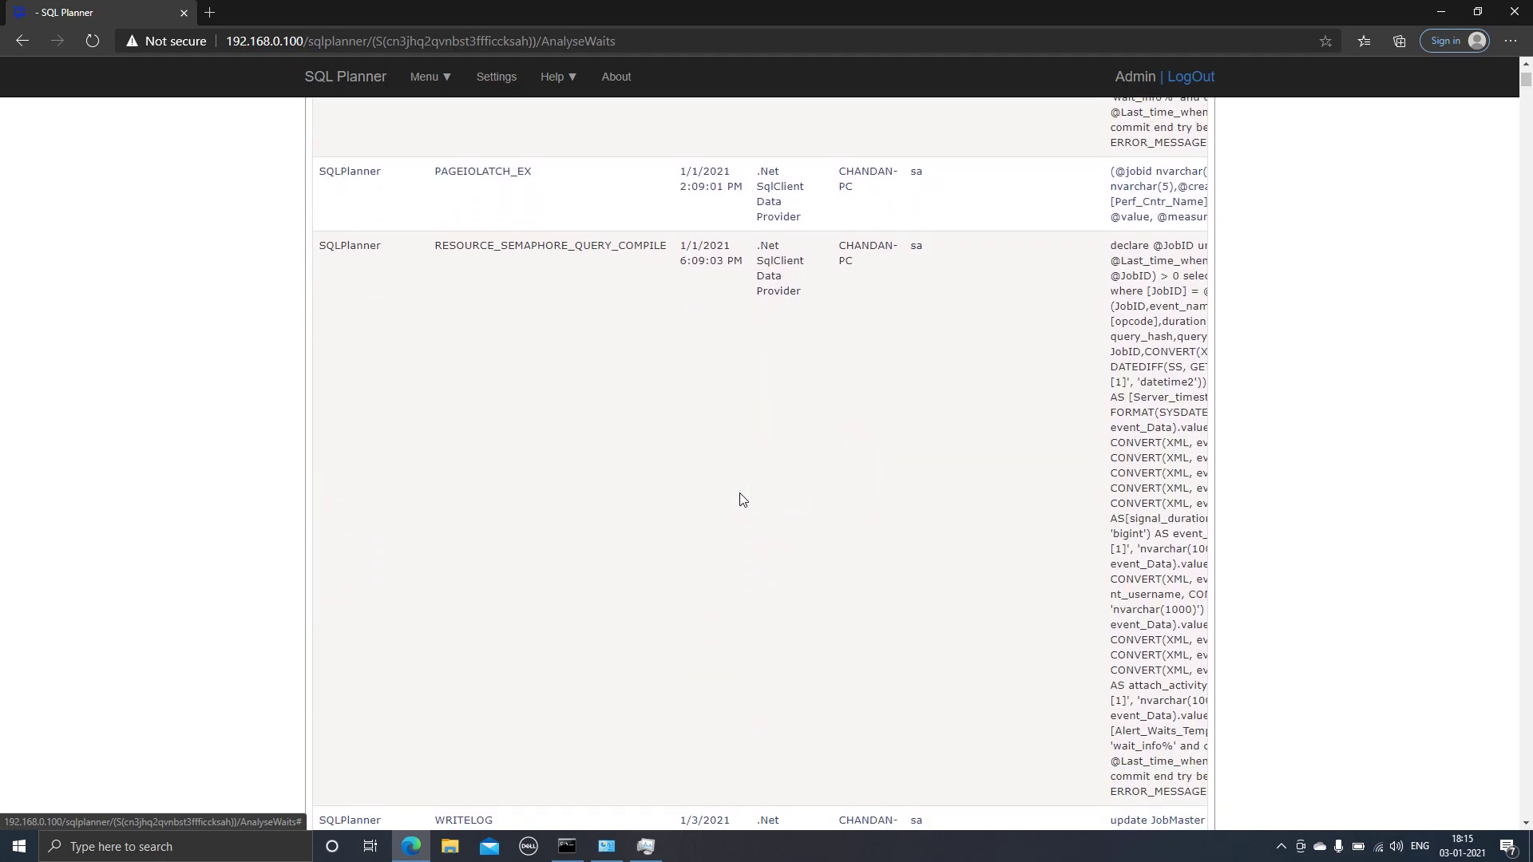
scroll(739, 500, down, 3)
scroll(739, 499, down, 2)
scroll(739, 498, right, 2)
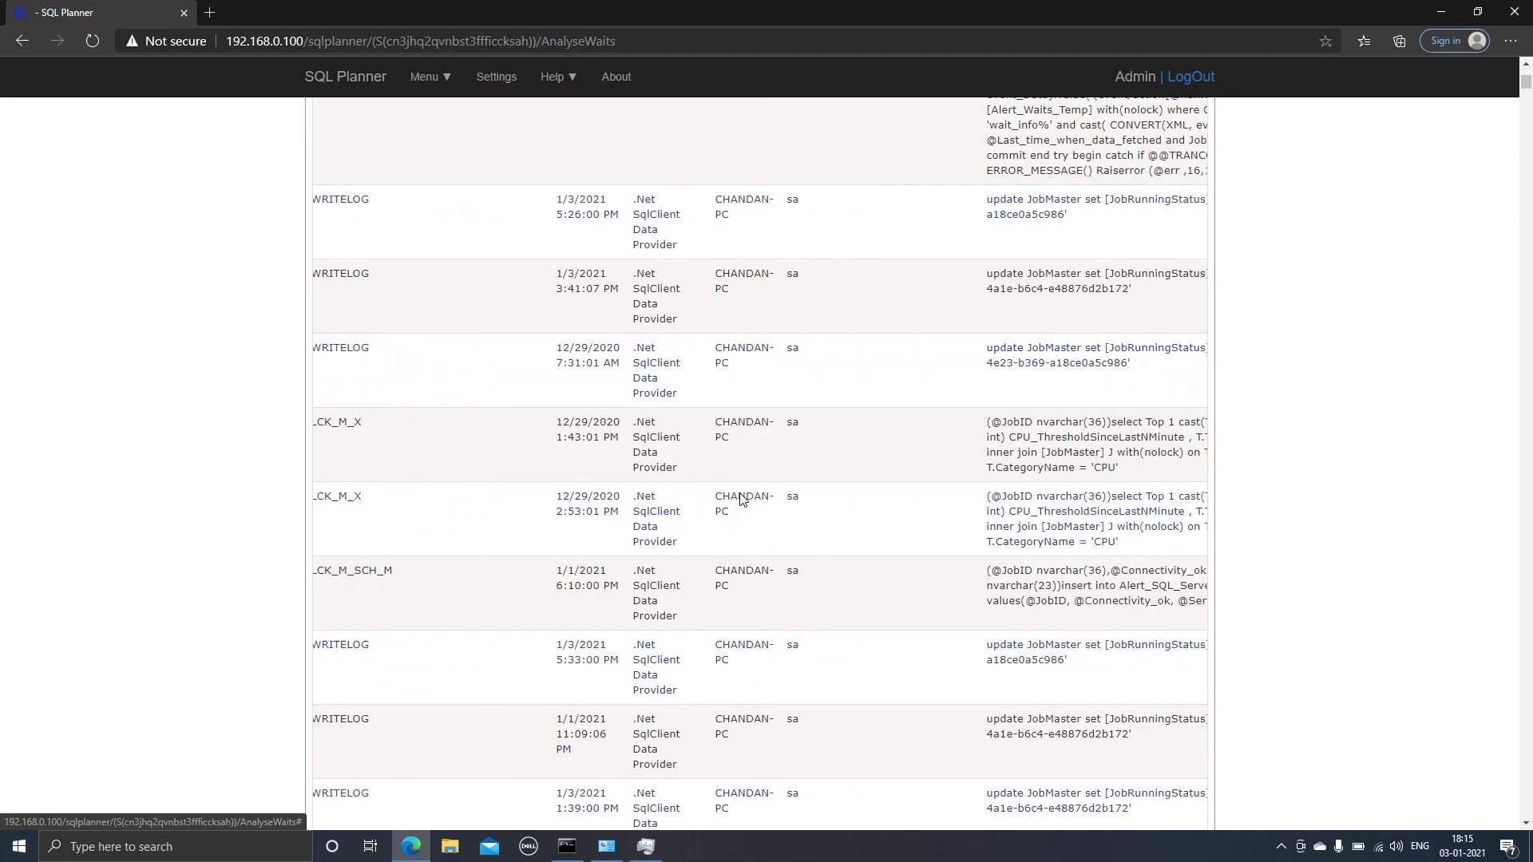
scroll(740, 499, right, 3)
scroll(739, 500, right, 3)
scroll(742, 500, right, 1)
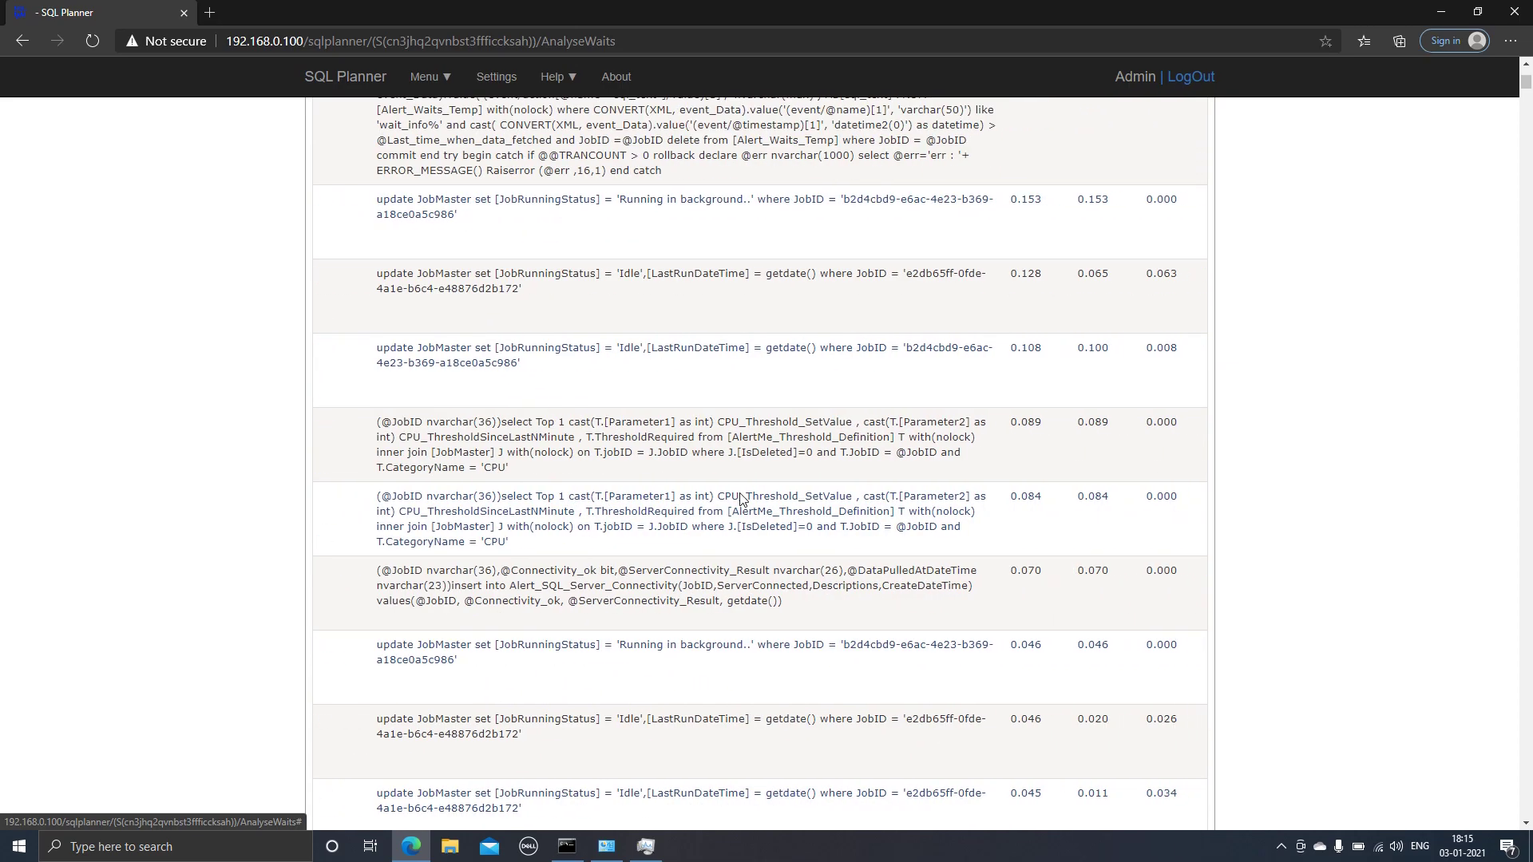
scroll(1066, 529, up, 5)
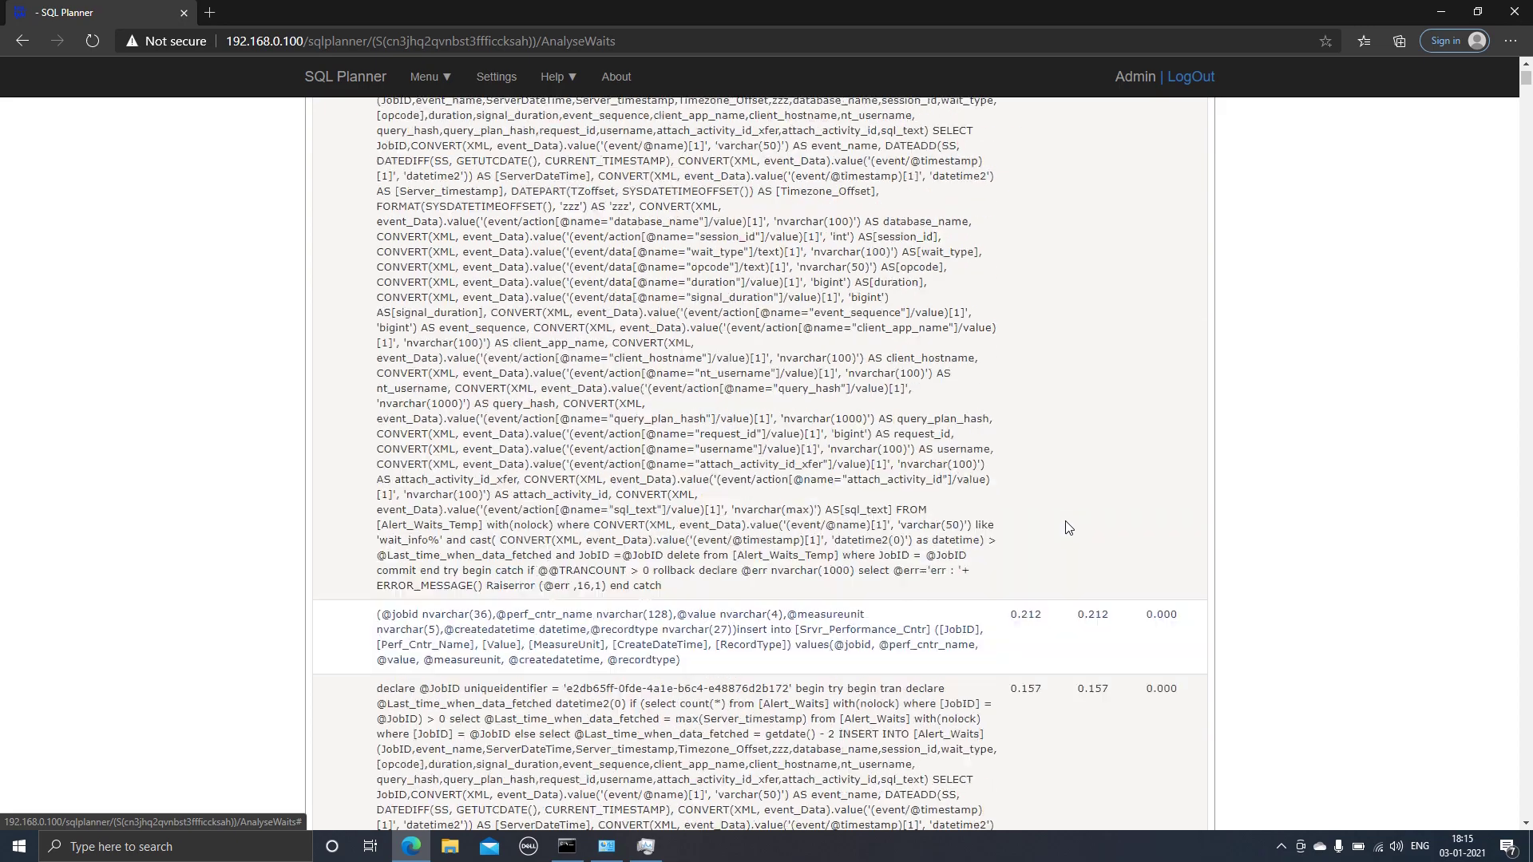
scroll(1066, 529, up, 3)
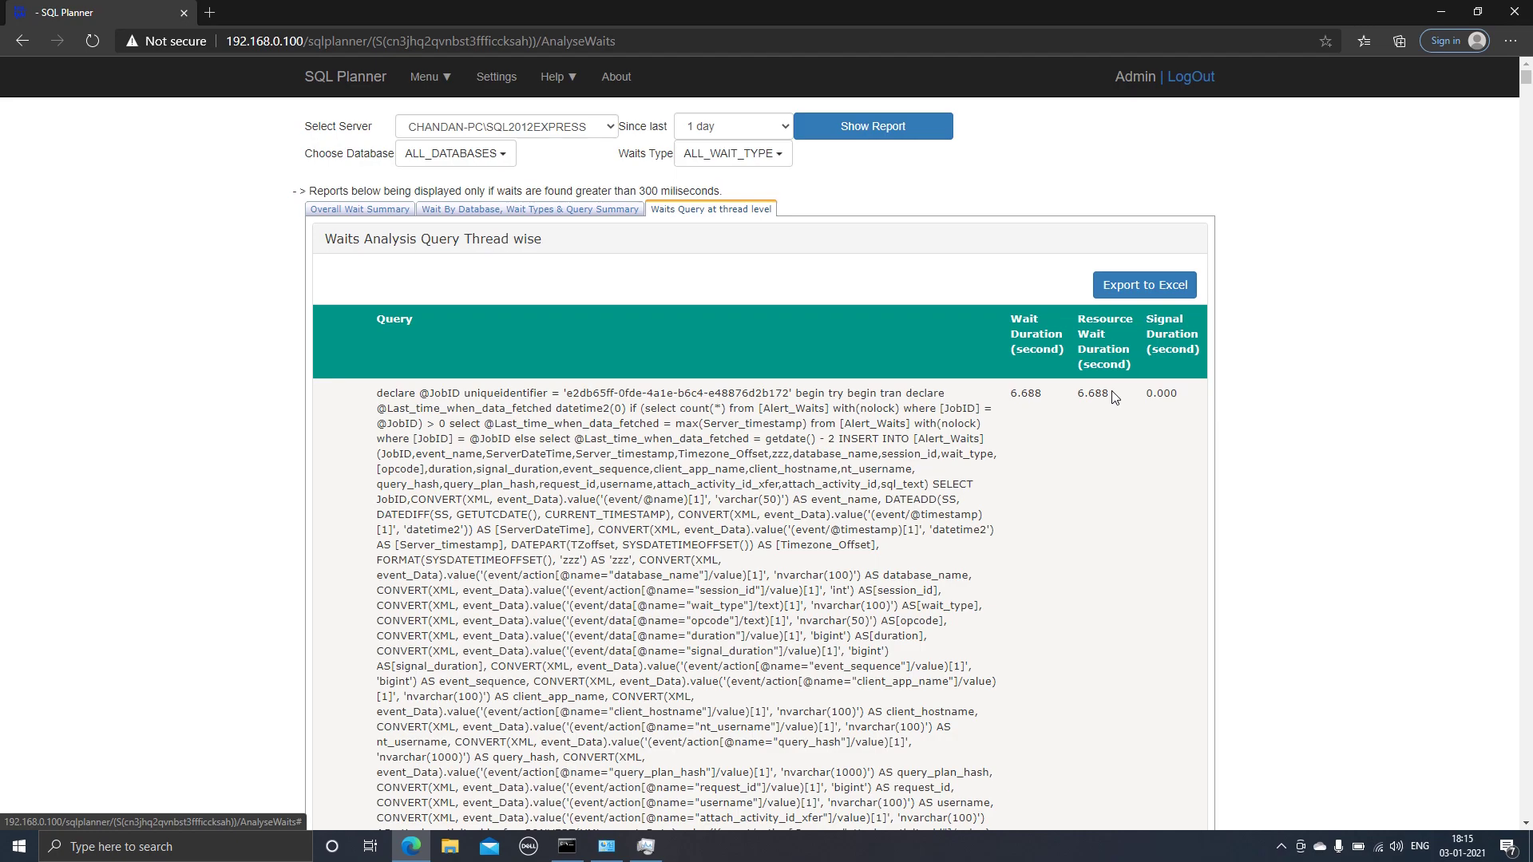
scroll(1113, 397, down, 4)
scroll(1113, 397, down, 1)
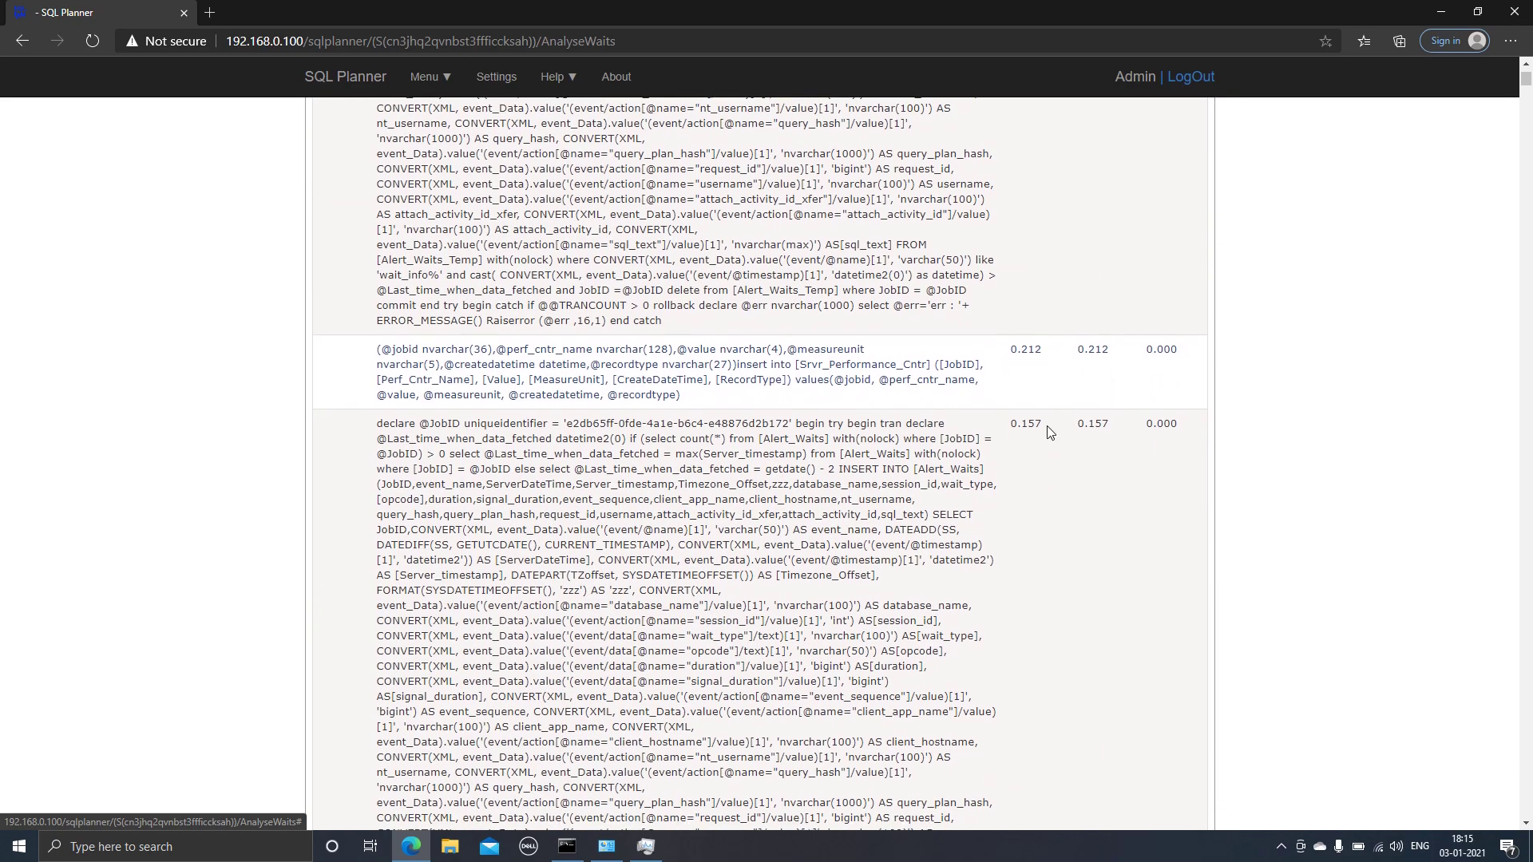
scroll(1090, 424, down, 3)
scroll(1091, 424, down, 3)
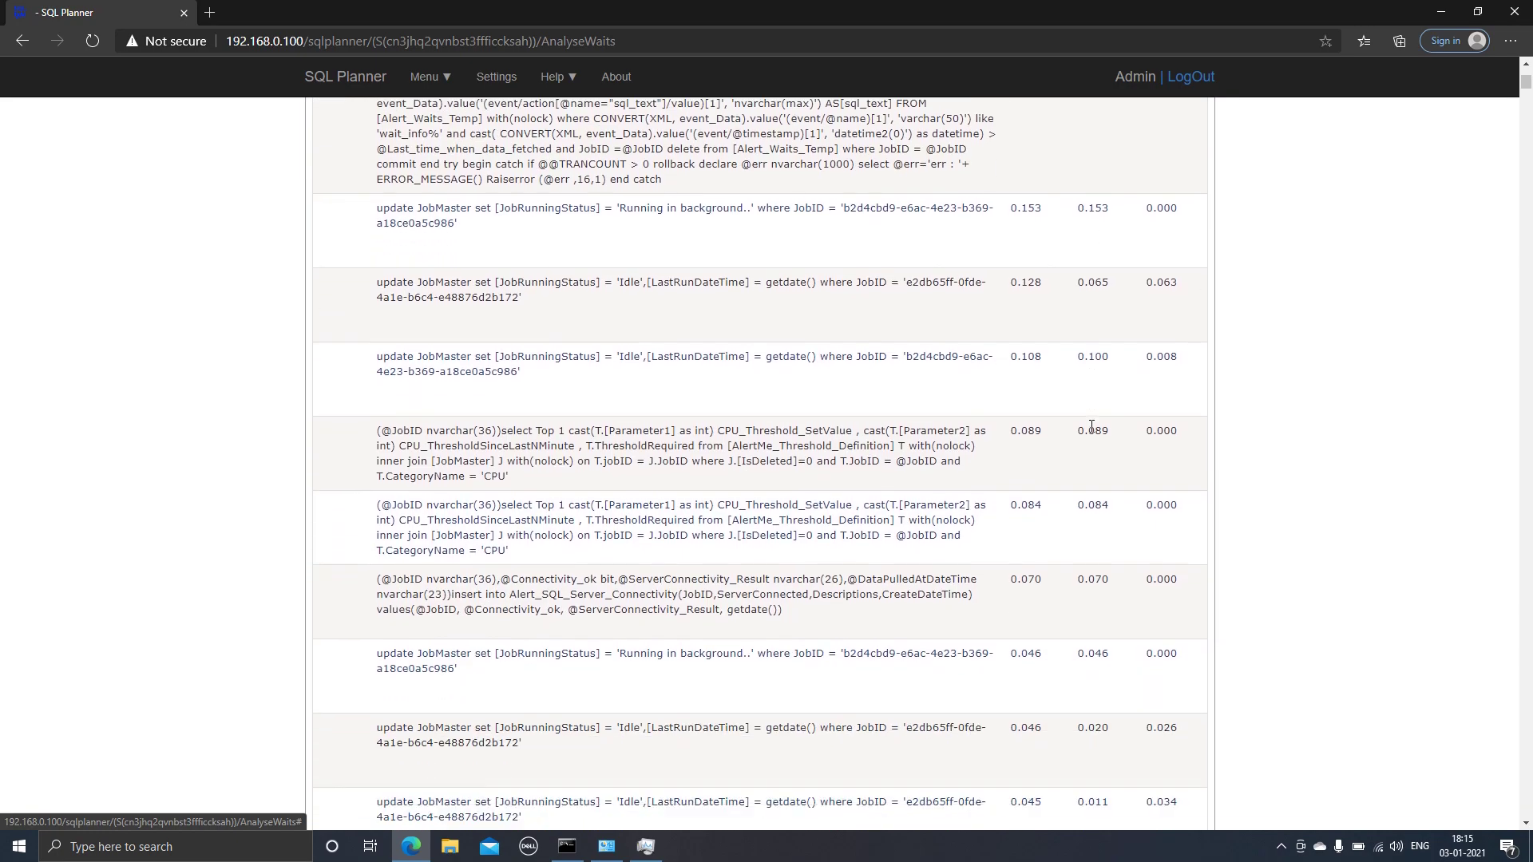
scroll(1091, 424, down, 1)
scroll(1091, 426, up, 8)
scroll(1091, 424, up, 4)
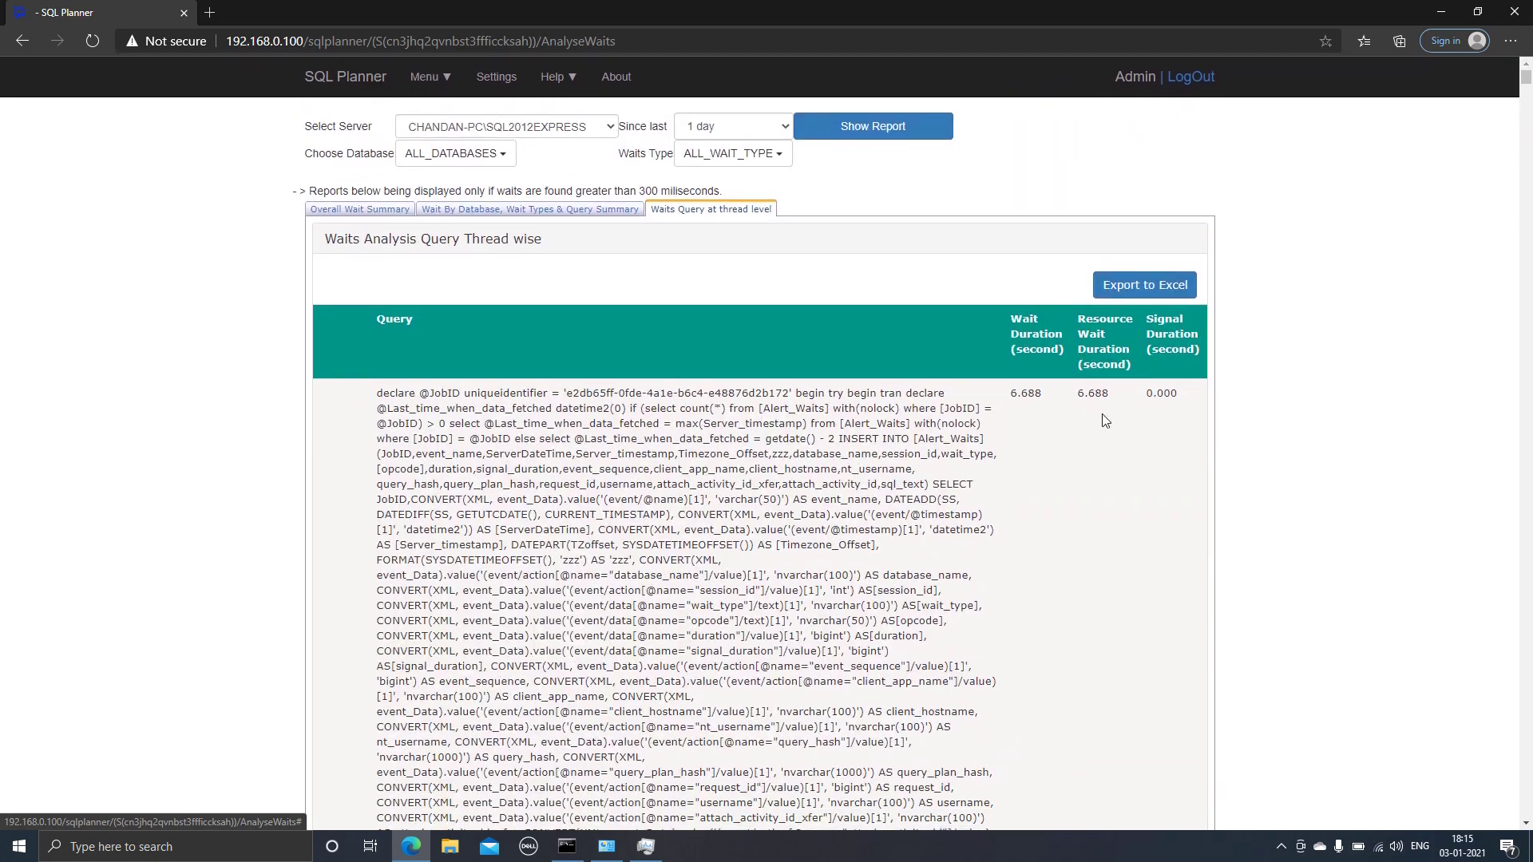
Export the thread-wise waits table to a Waits_Analysis_Query .xls download.
click(1172, 293)
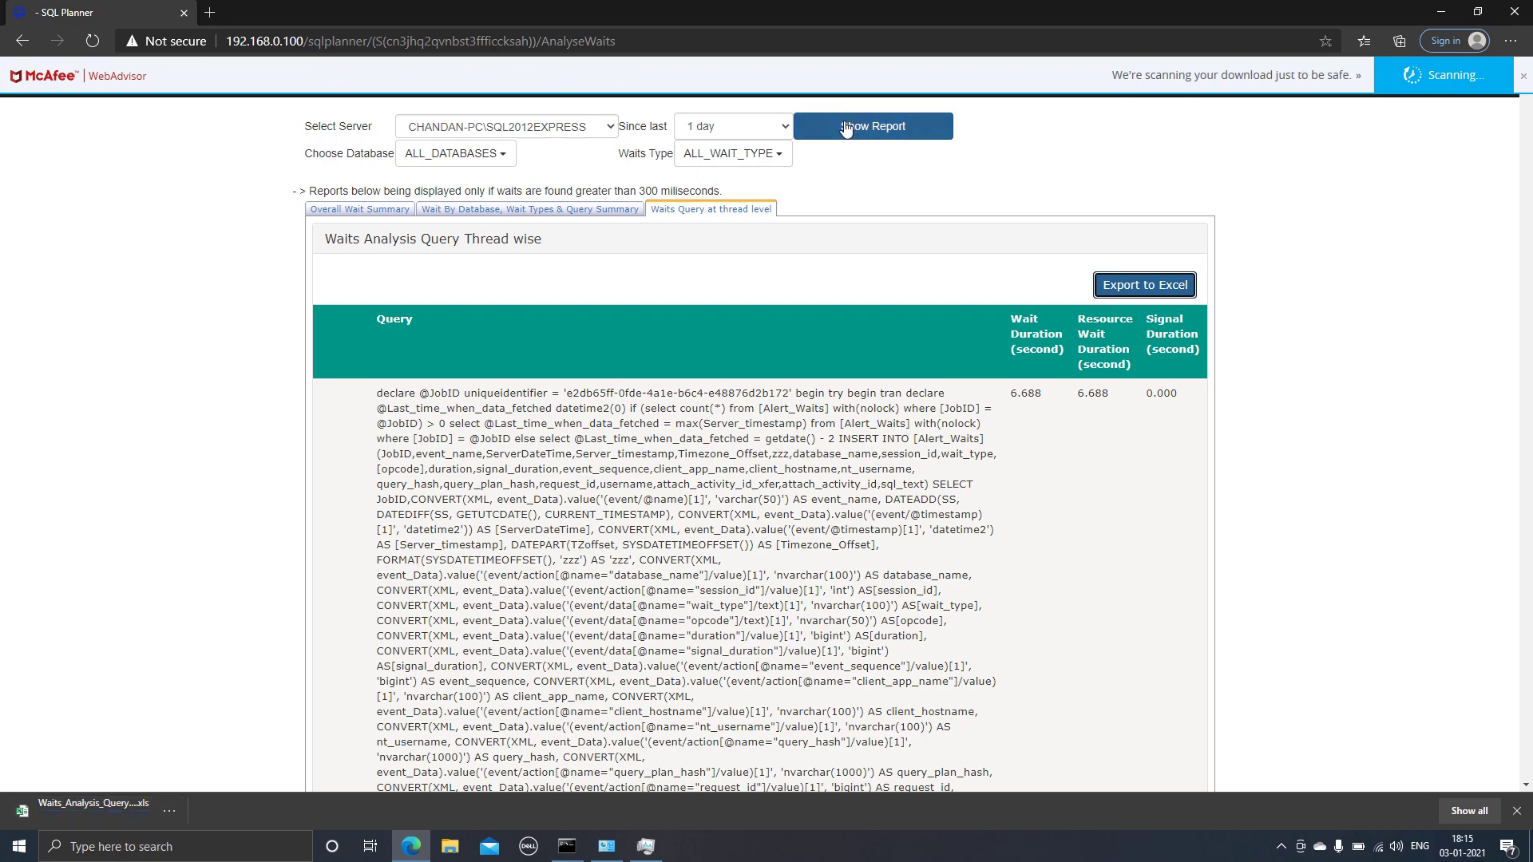
Restrict the Waits Type filter to WRITELOG only, keeping all databases.
click(733, 154)
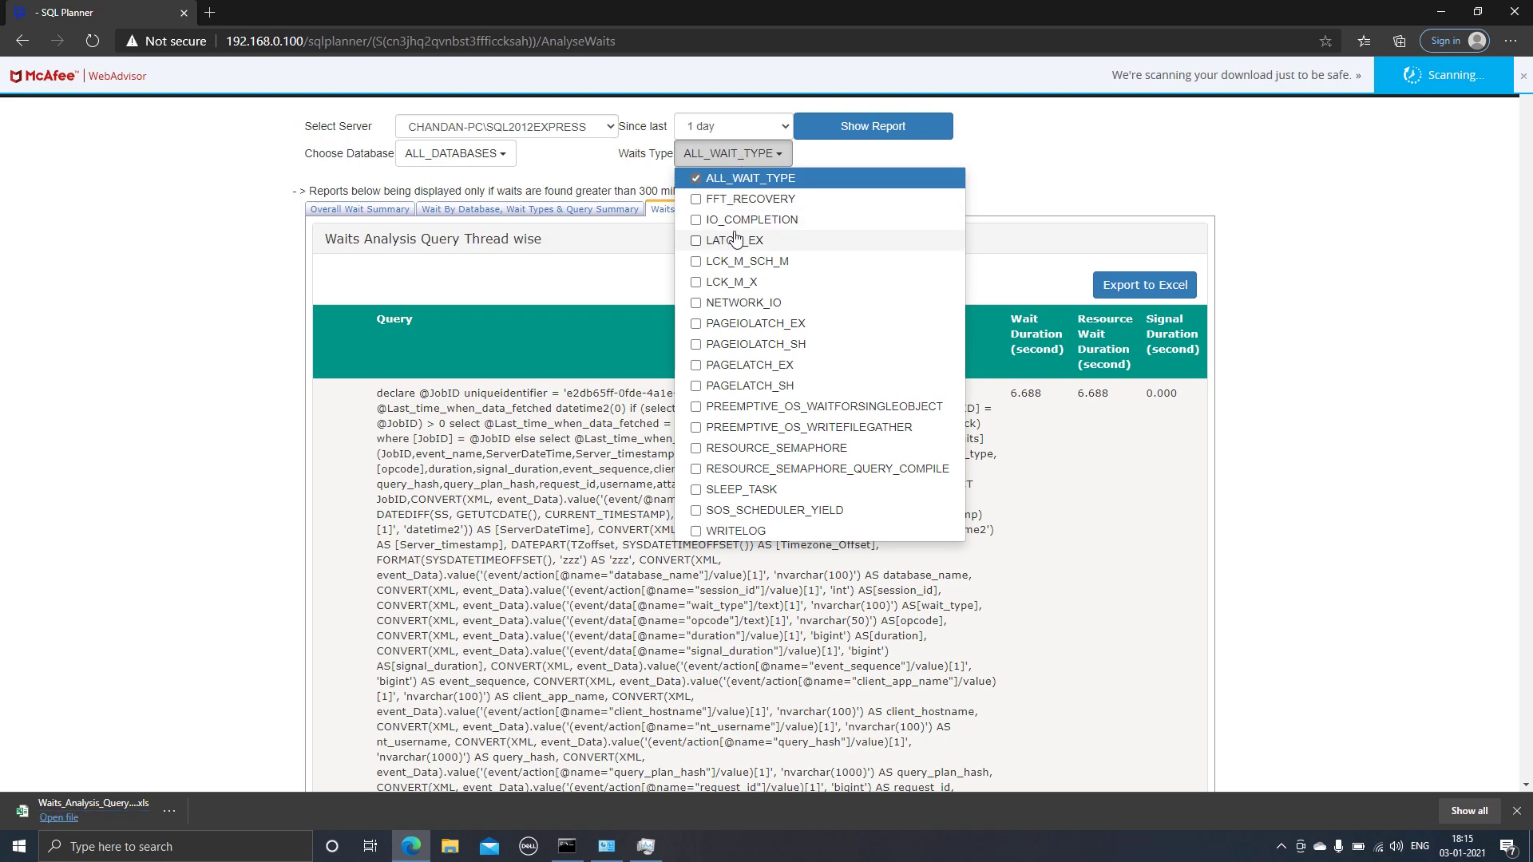
click(754, 180)
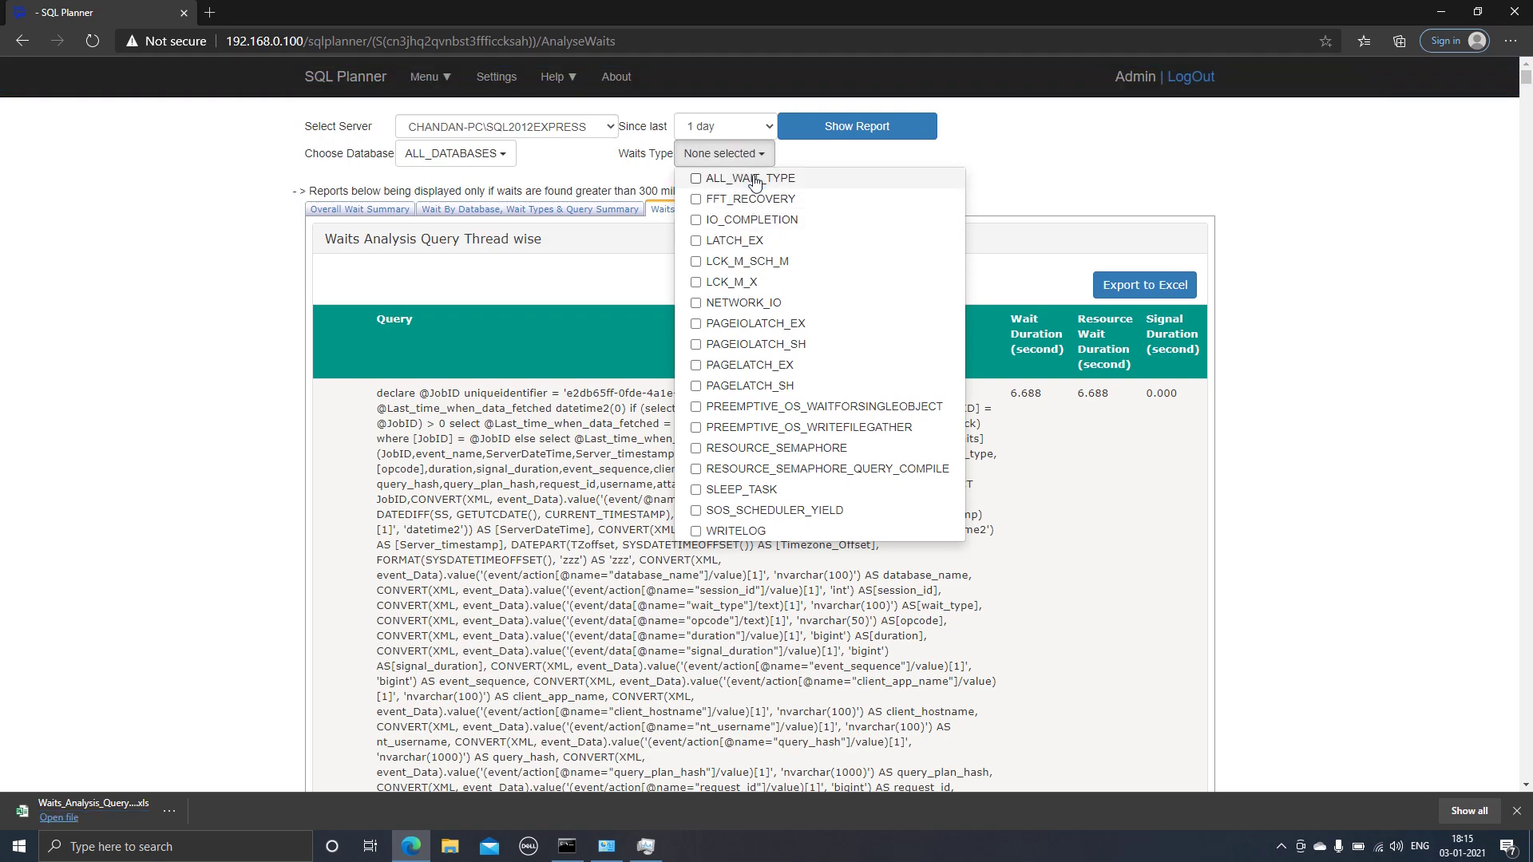
click(721, 533)
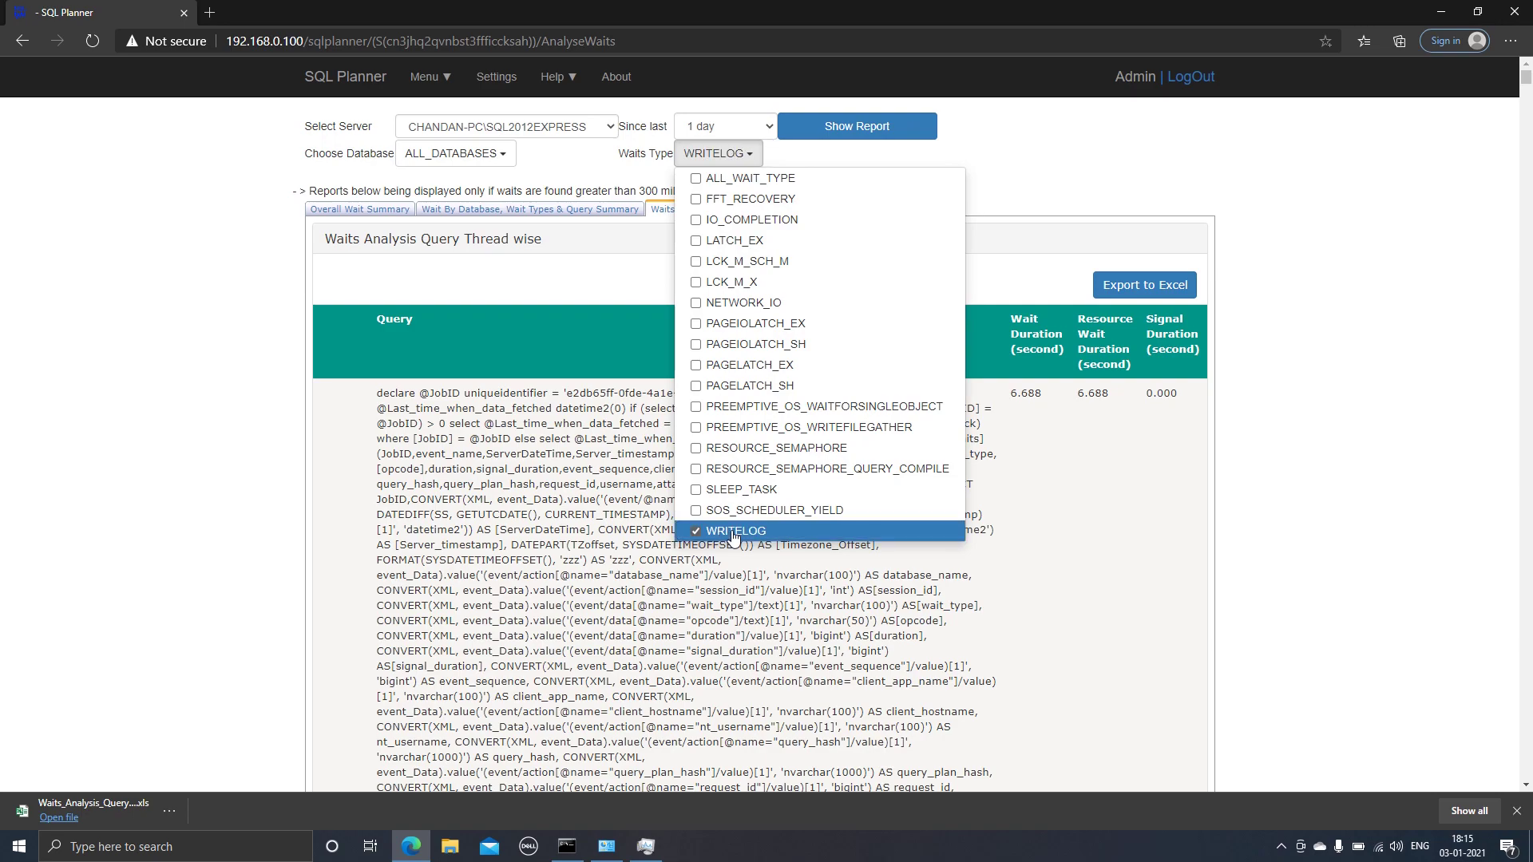
click(502, 153)
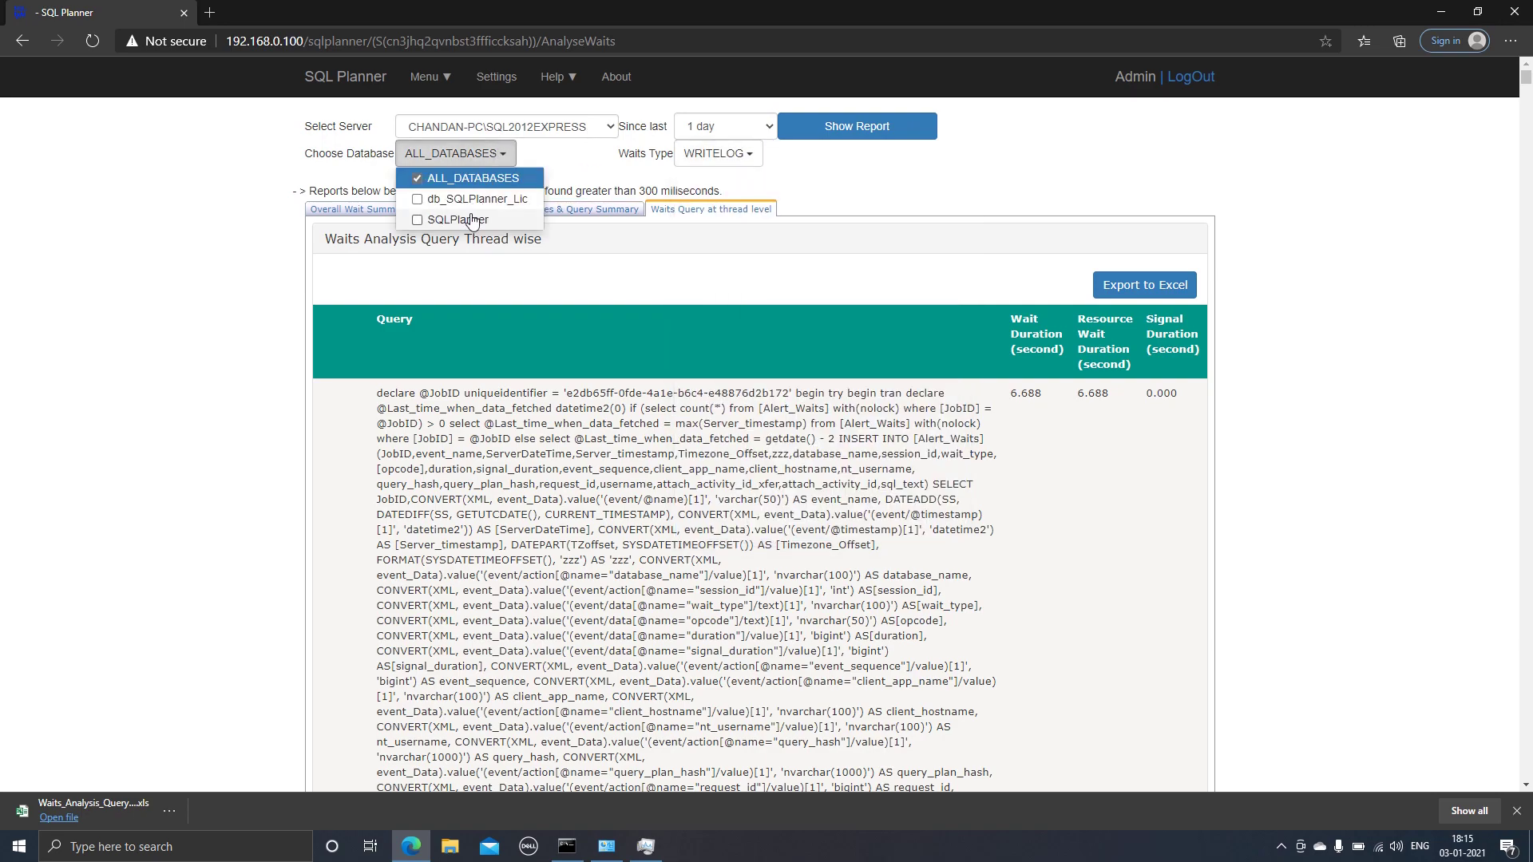
Set Since last to 2 days, regenerate the report, and launch the downloaded Excel export.
click(728, 126)
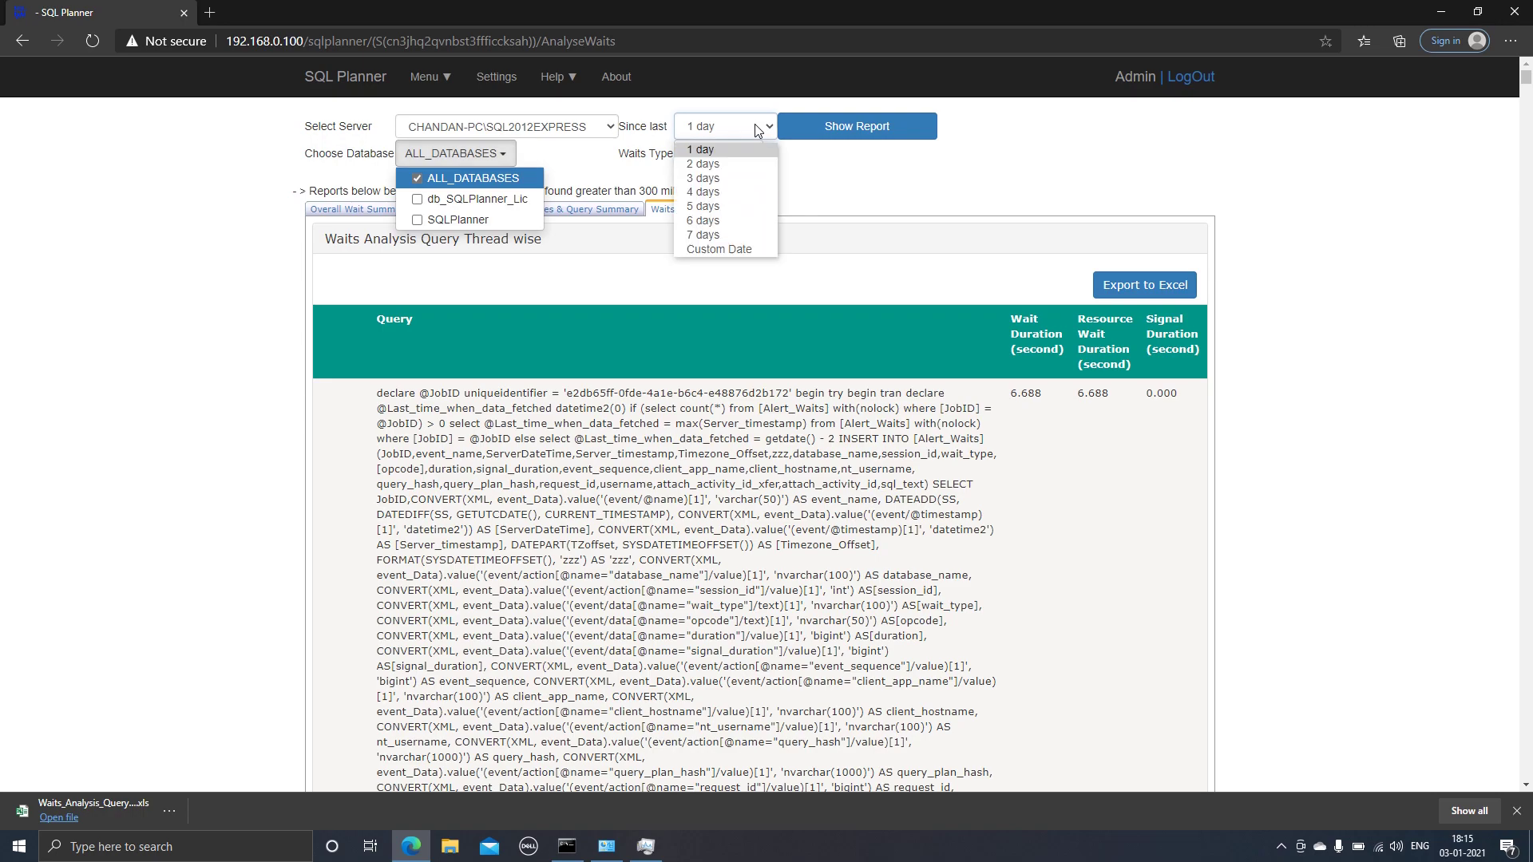
click(737, 162)
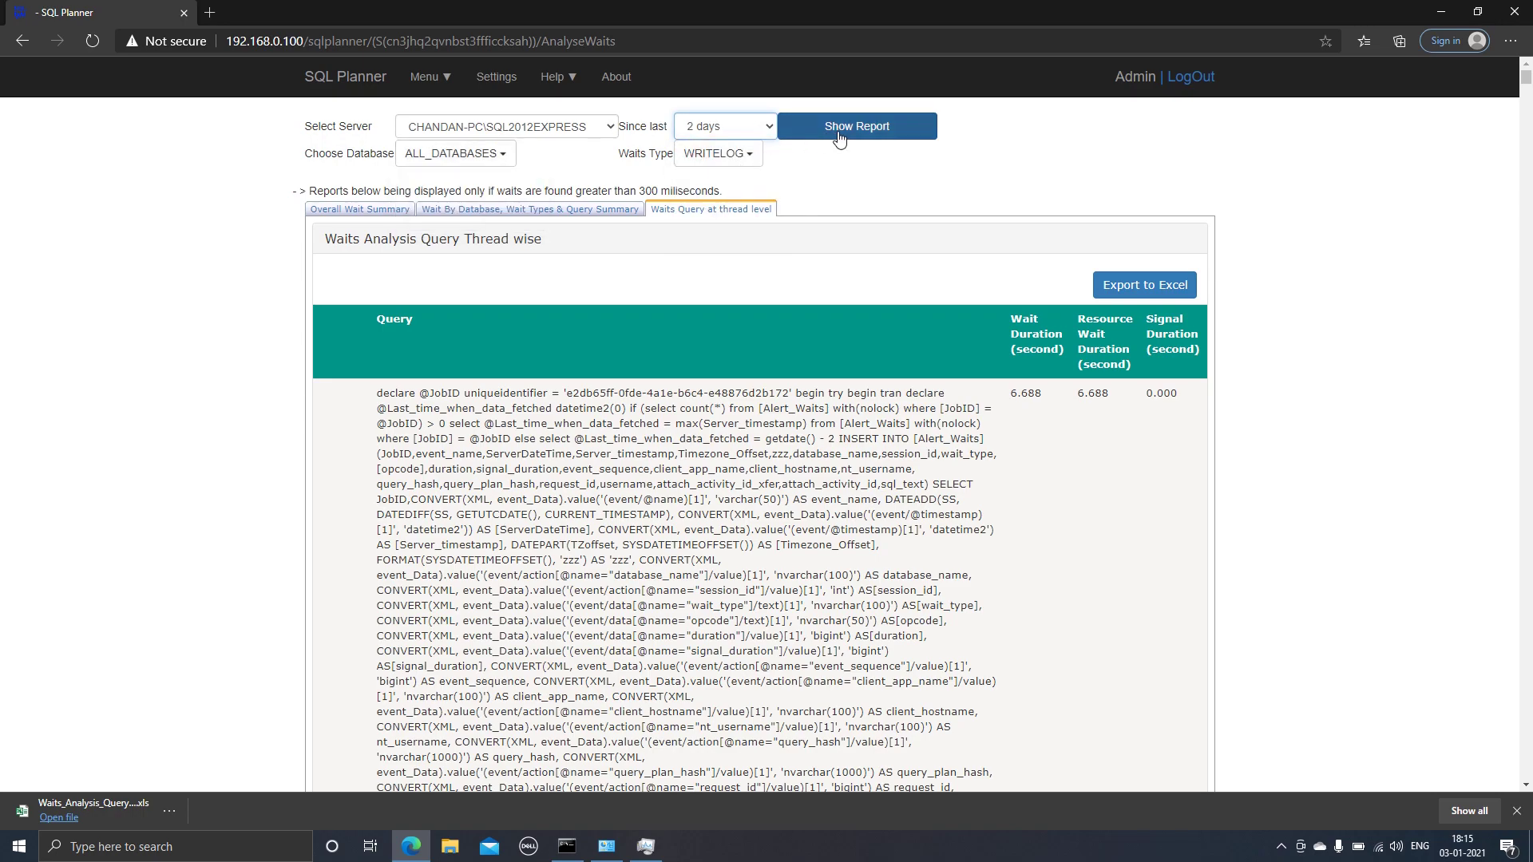
click(838, 135)
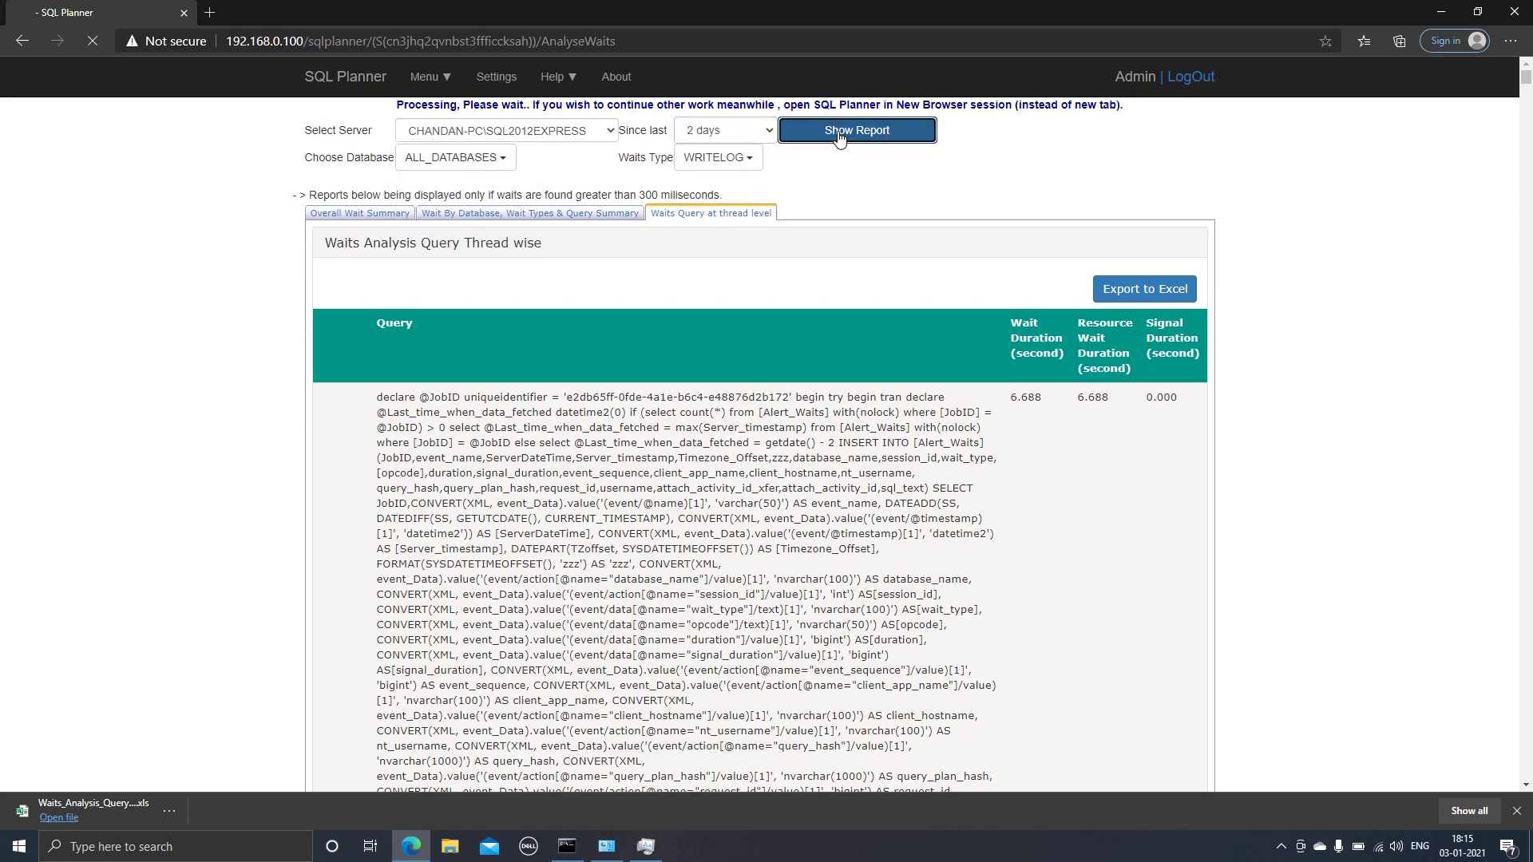
click(59, 818)
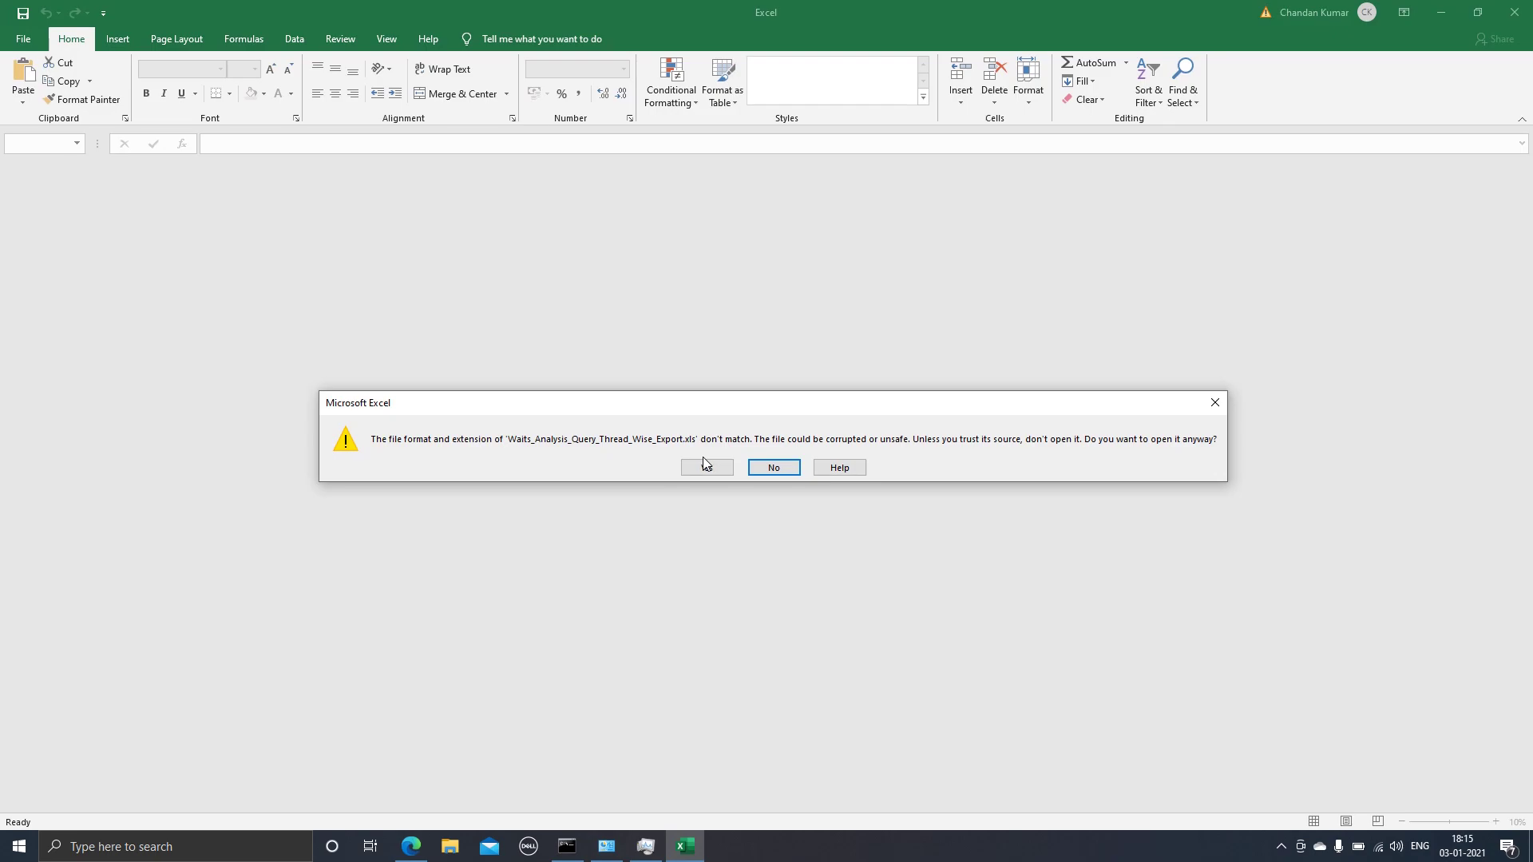
Accept the file-format mismatch warning so the thread-wise export opens in Excel.
click(706, 469)
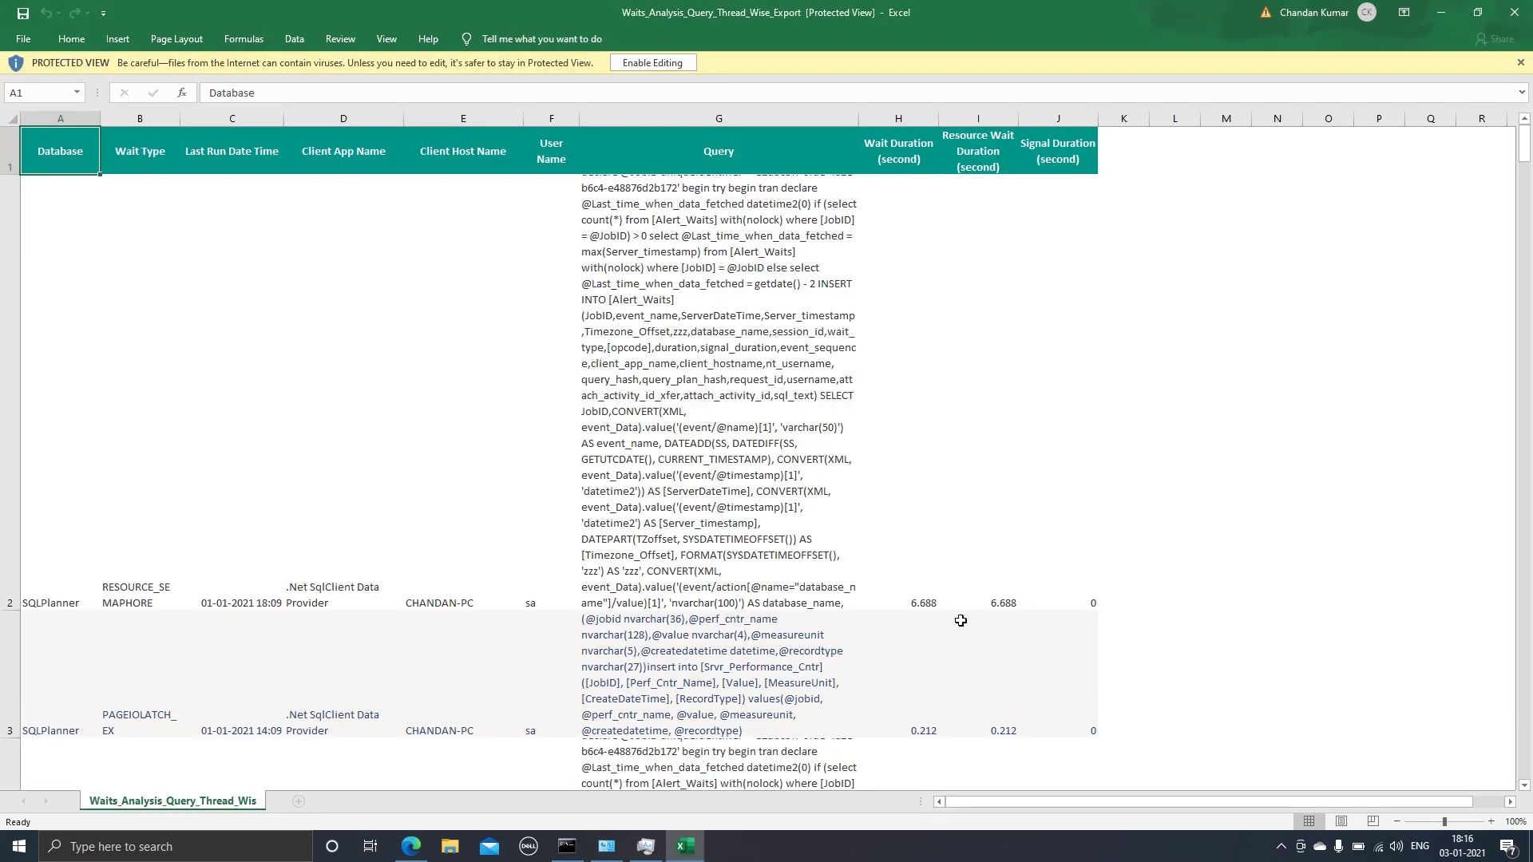
Bring SQL Planner back to the front and review the WRITELOG thread-wise results and 300 ms note.
click(411, 846)
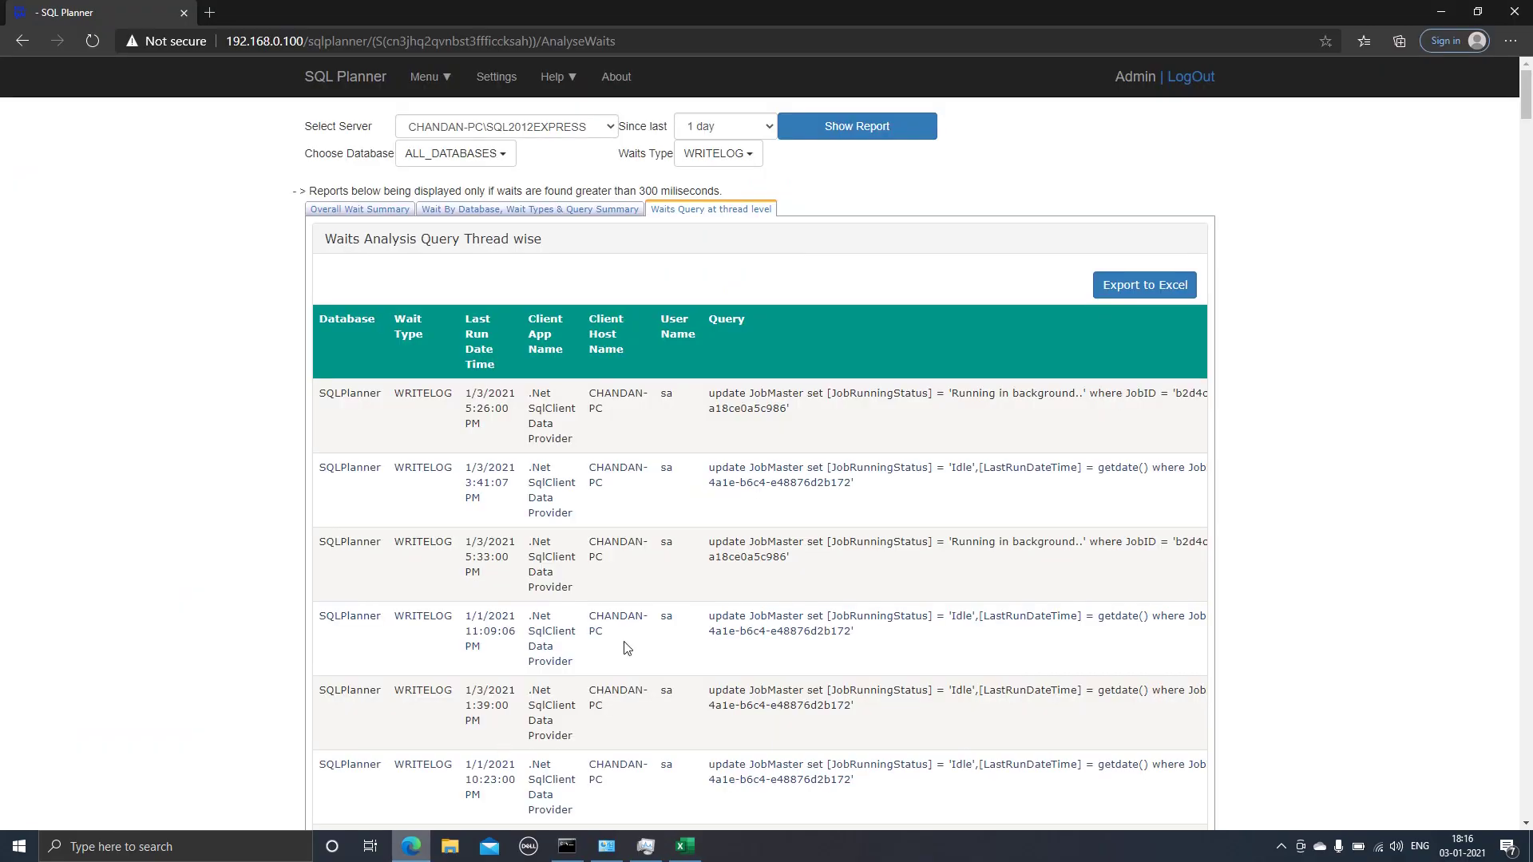
scroll(989, 492, down, 5)
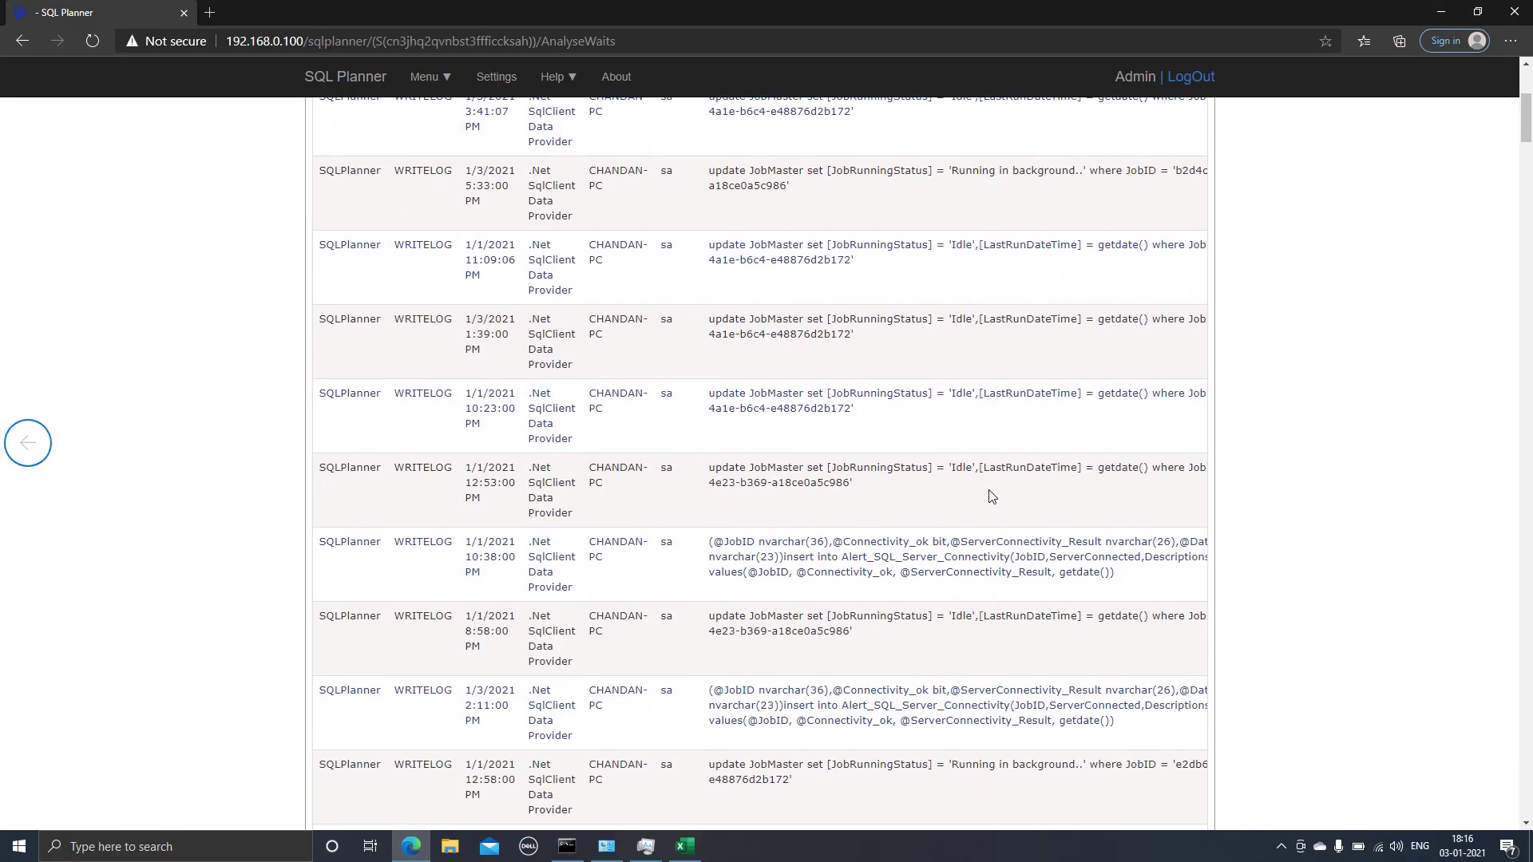
scroll(989, 496, up, 3)
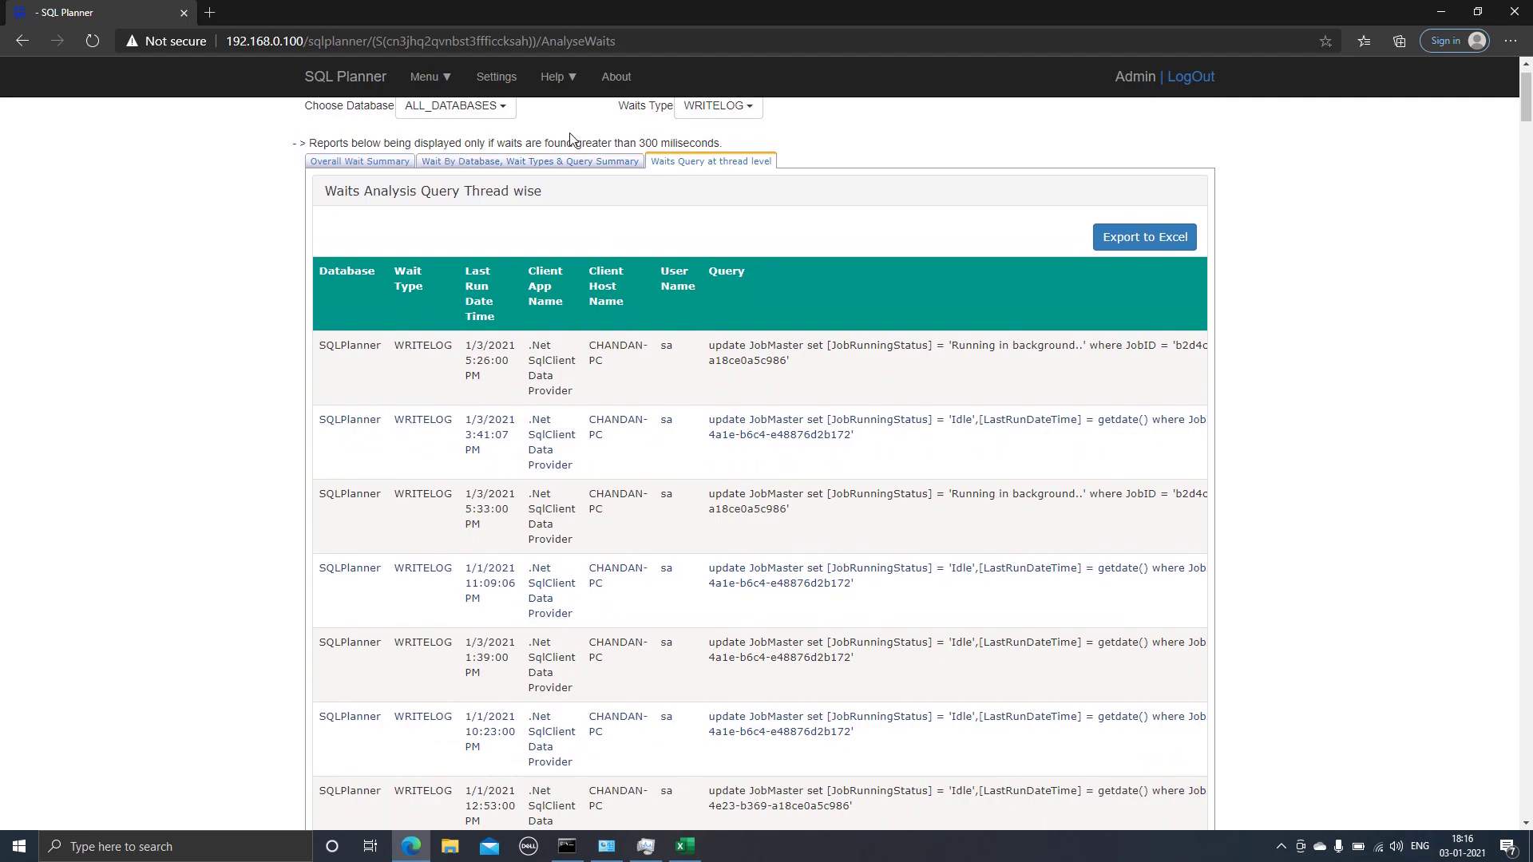
drag(638, 143, 671, 143)
scroll(668, 142, up, 1)
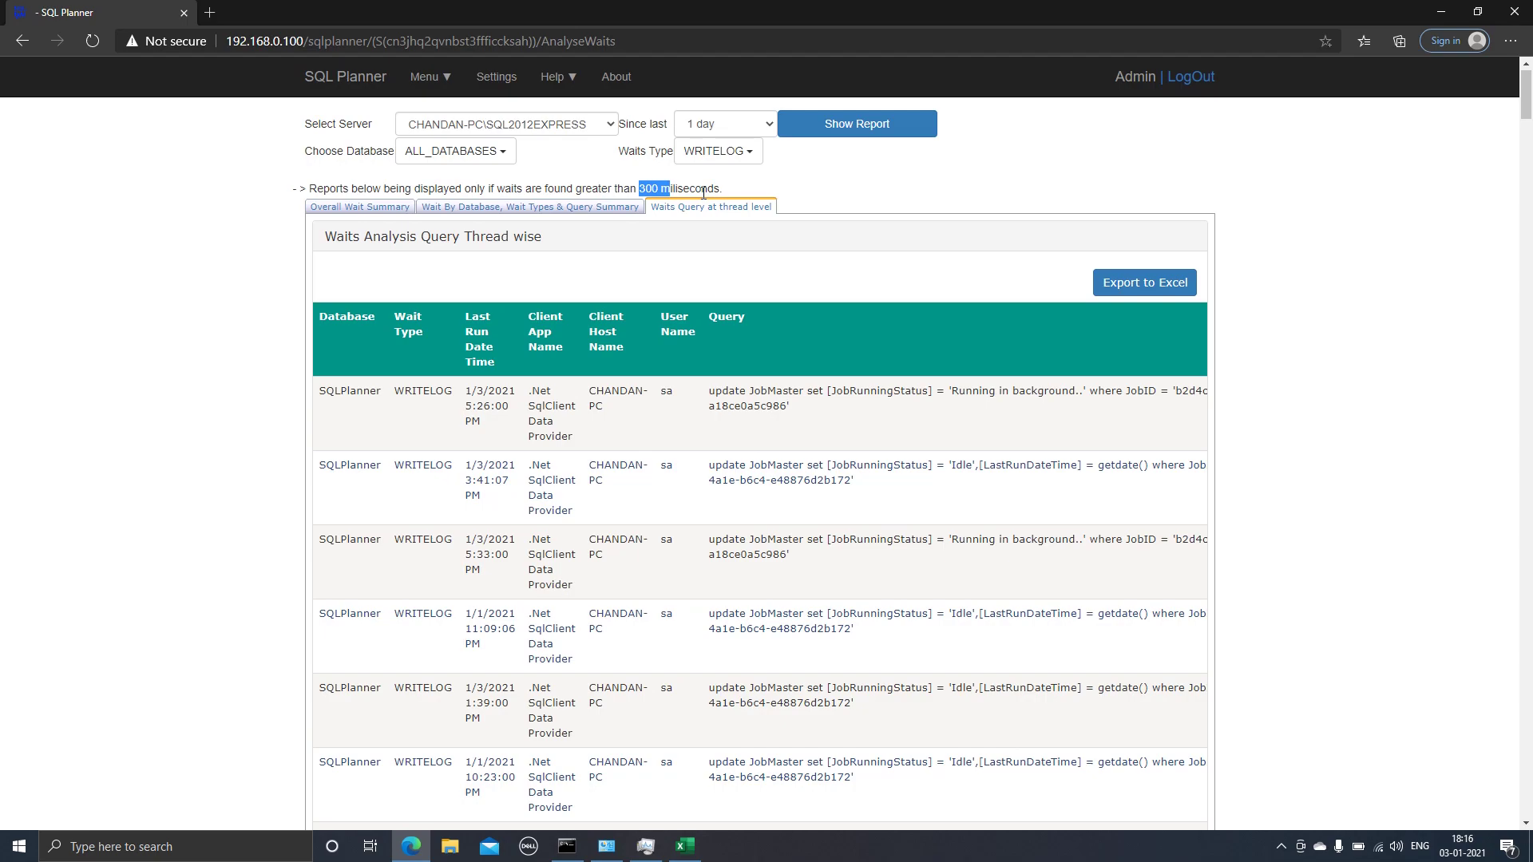
click(702, 191)
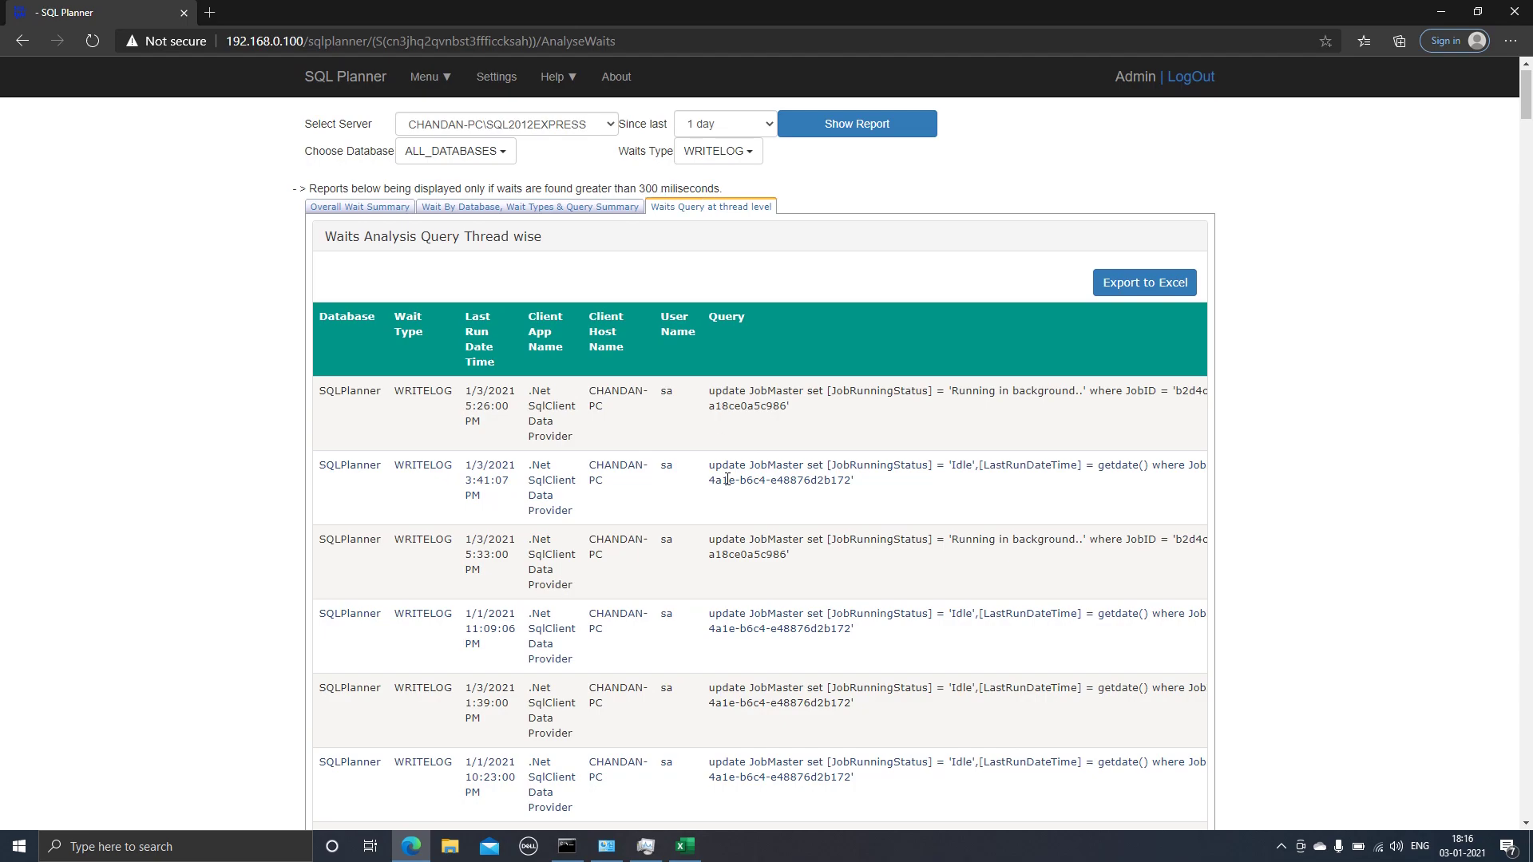